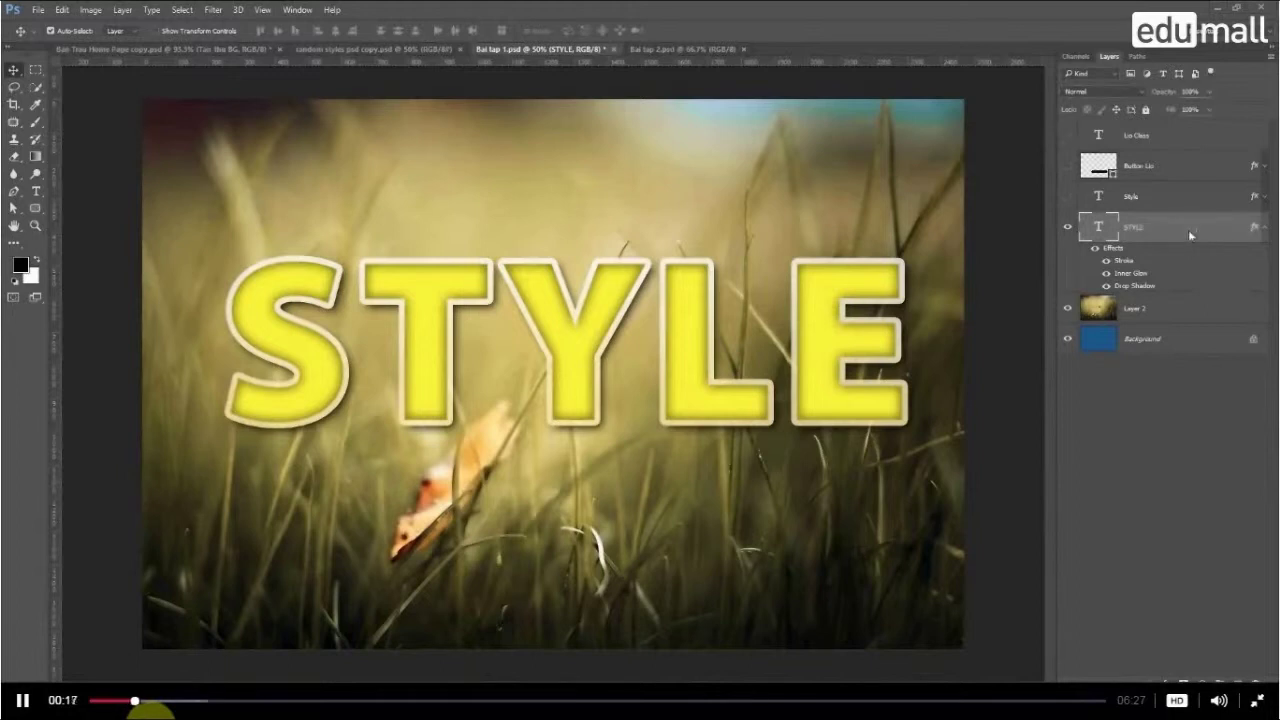
Enable Bevel & Emboss on the STYLE text layer, reset its settings to default, and turn off the Inner Glow effect.
double_click(1256, 229)
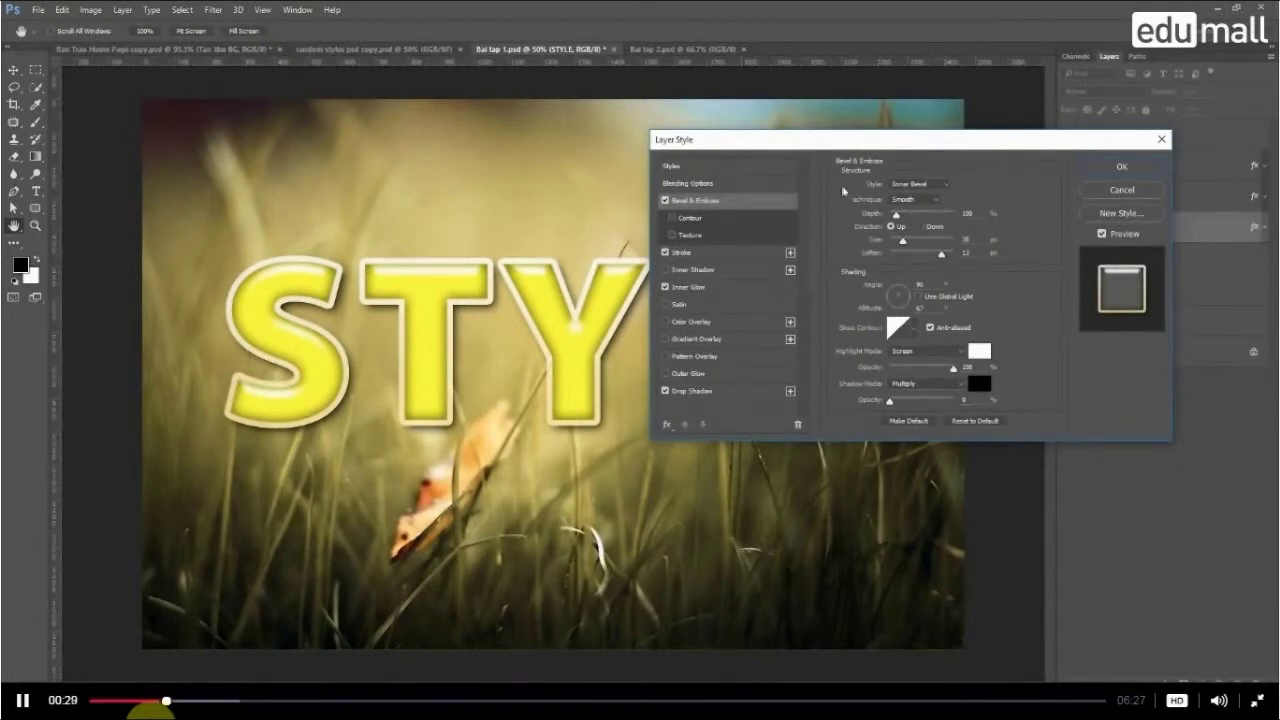
left_click(975, 420)
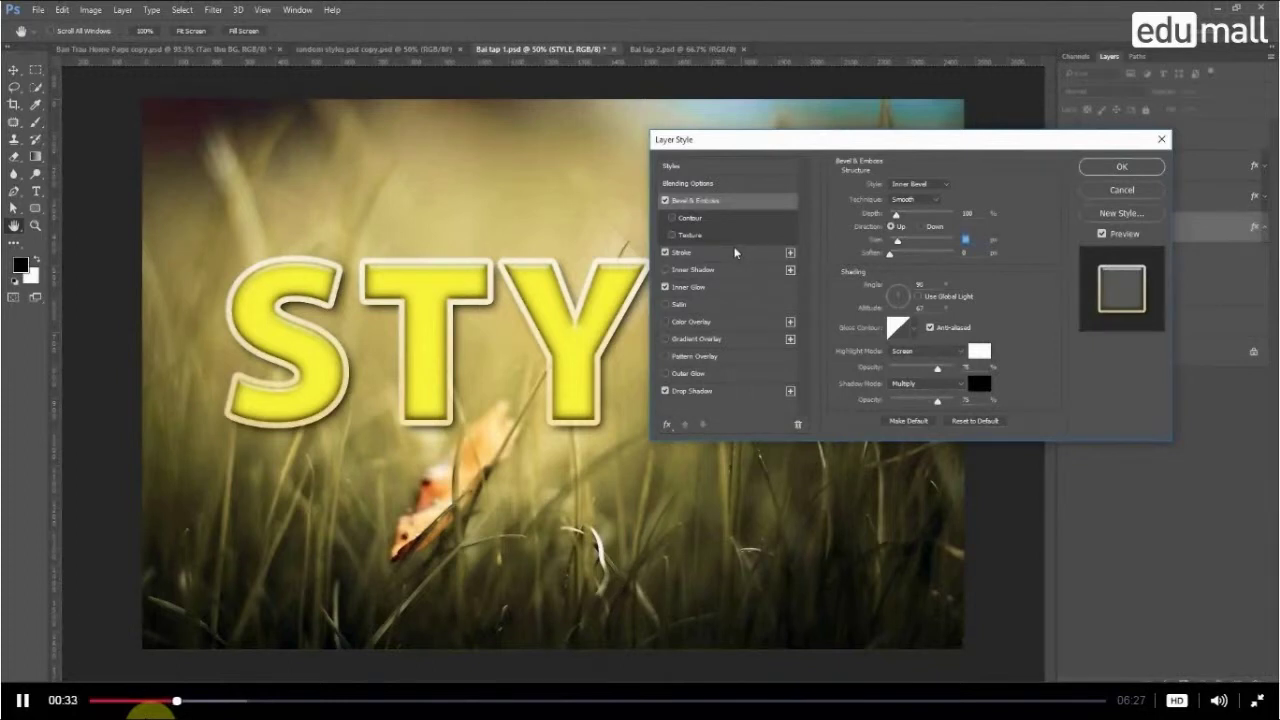
left_click(666, 288)
left_click(665, 288)
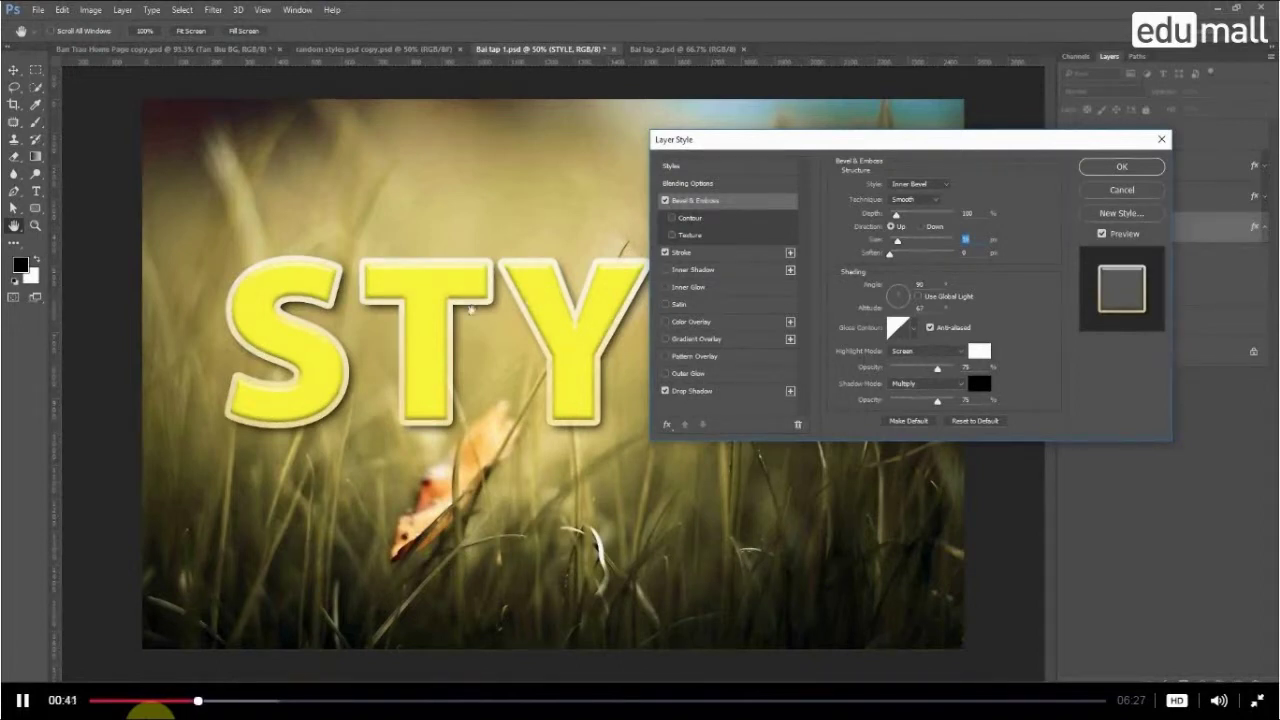
key("ctrl+1")
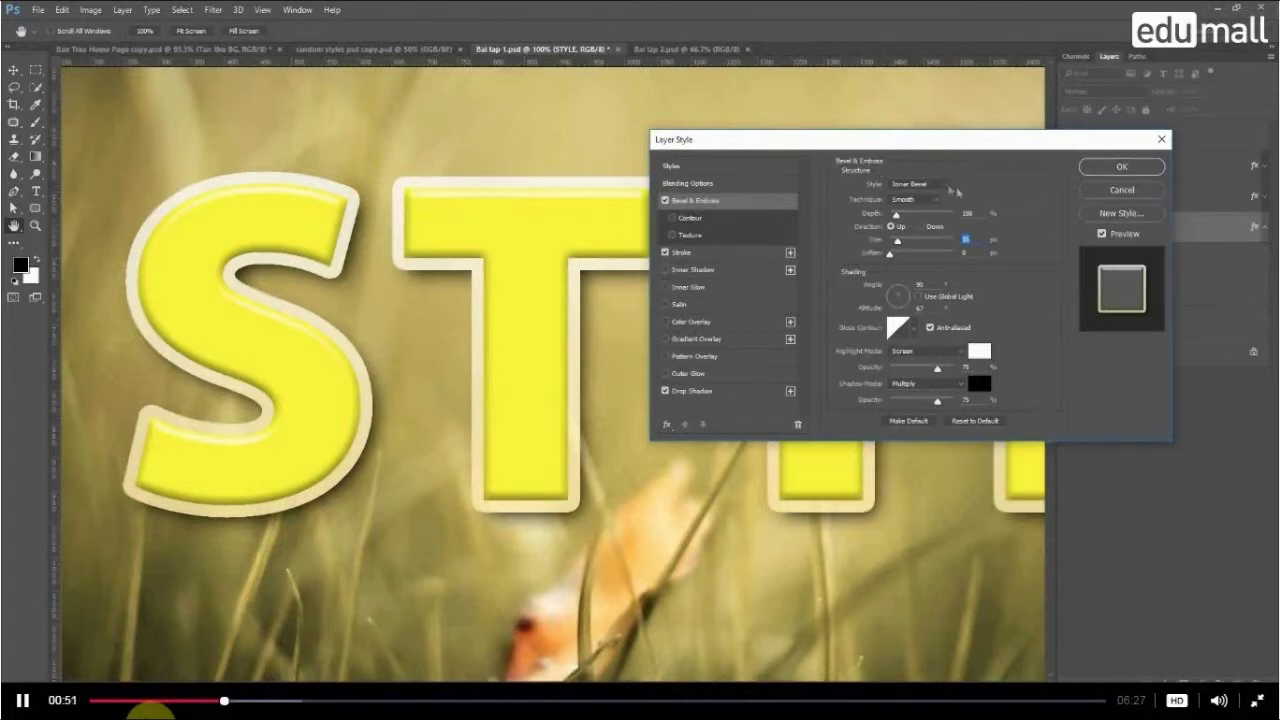
Change the Bevel & Emboss style of the STYLE text to Outer Bevel.
left_click(886, 184)
left_click(888, 186)
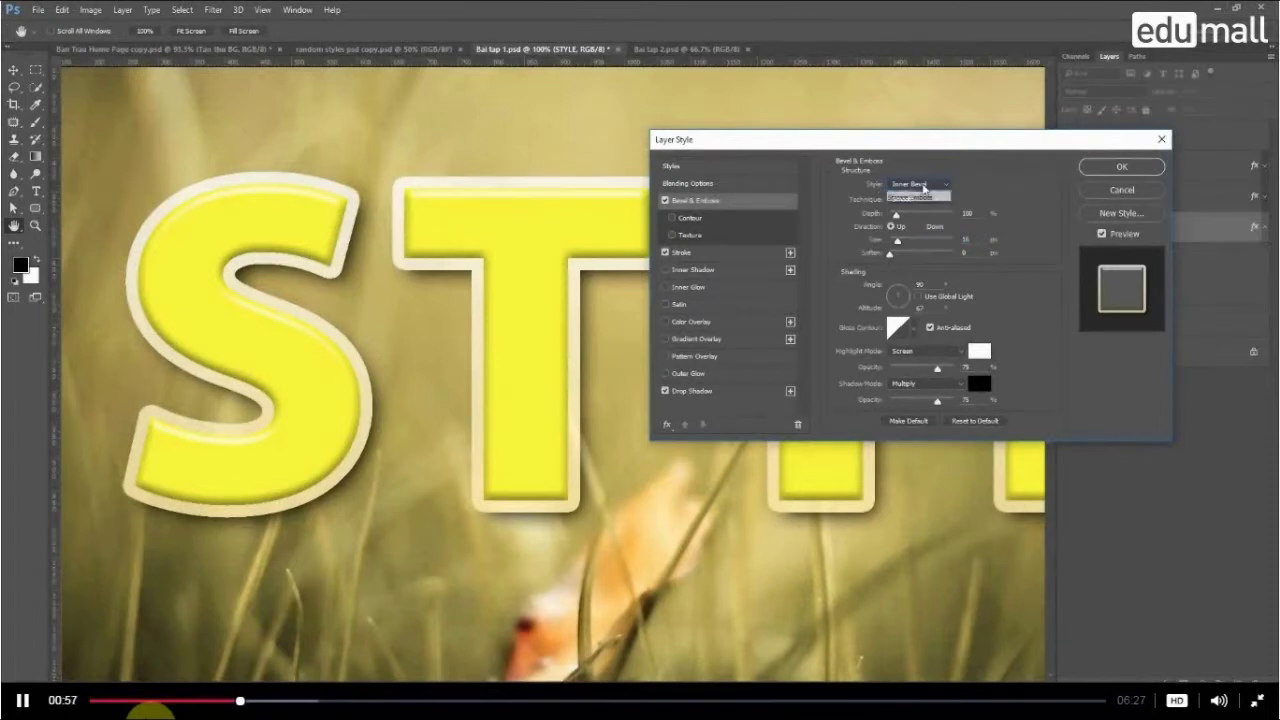
left_click(922, 186)
left_click(918, 184)
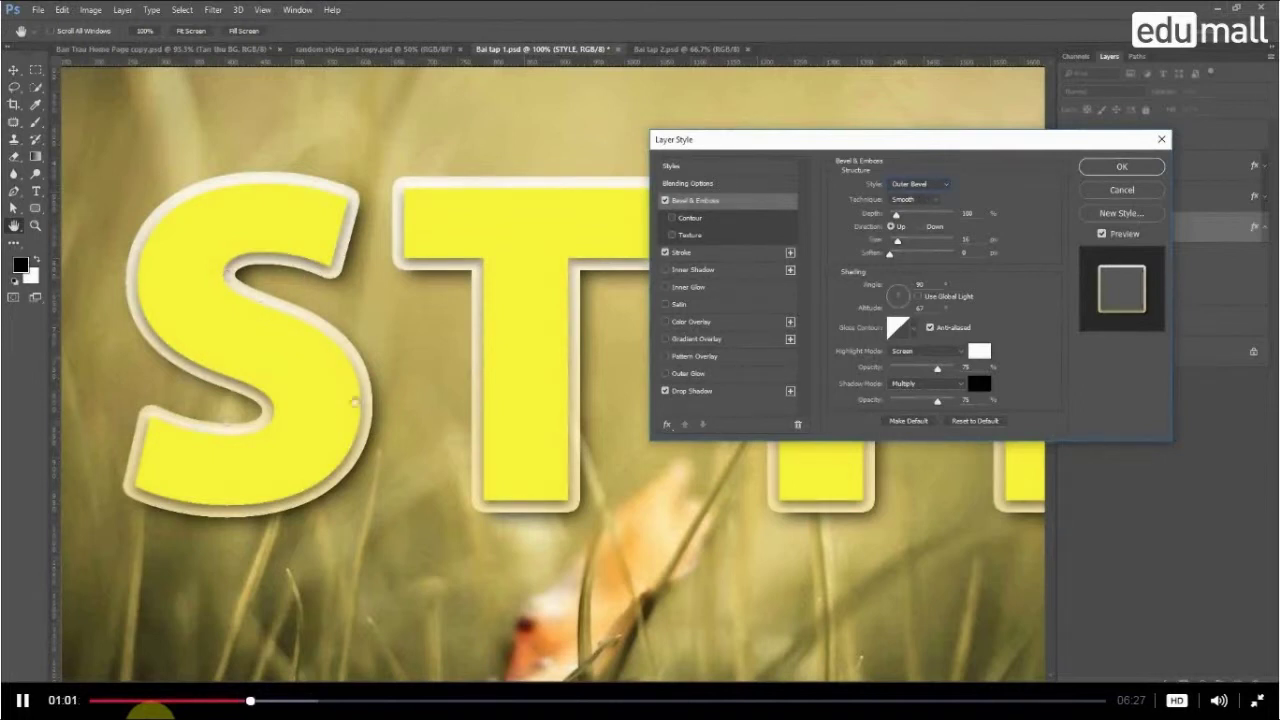
Turn off the Stroke and Drop Shadow effects on the STYLE text so only the bevel remains.
left_click(665, 391)
left_click(665, 253)
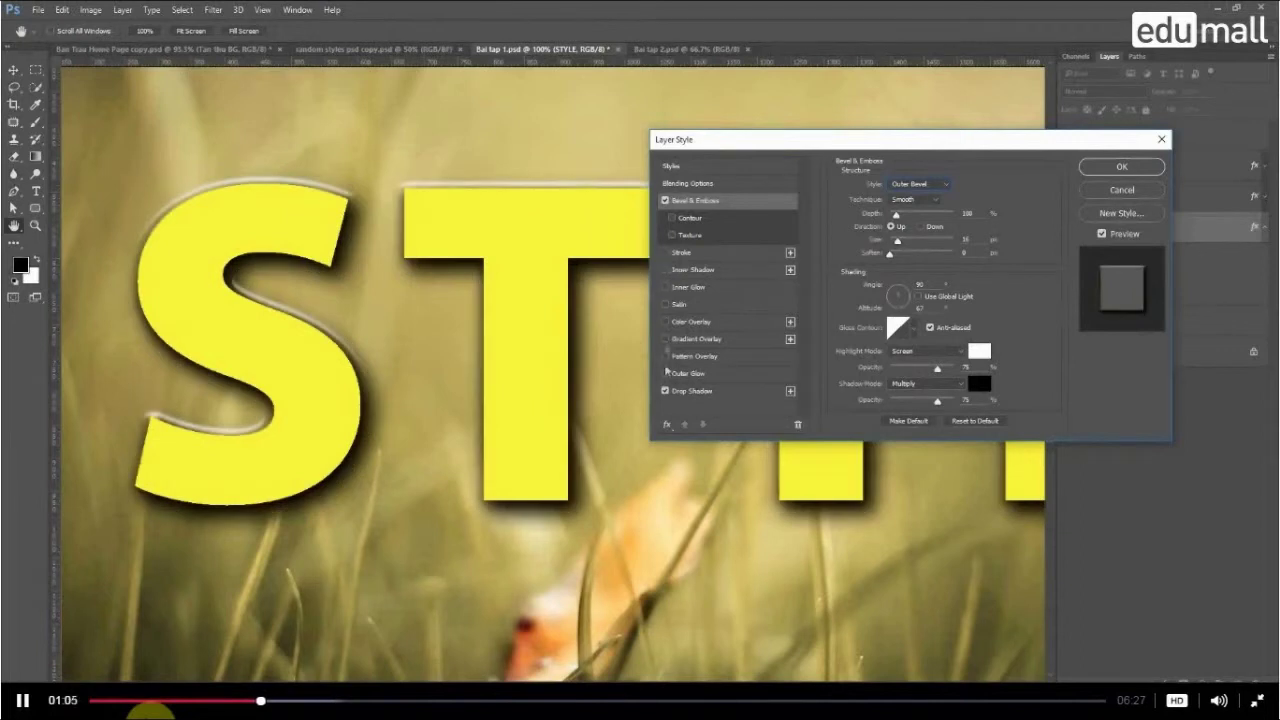
left_click(665, 391)
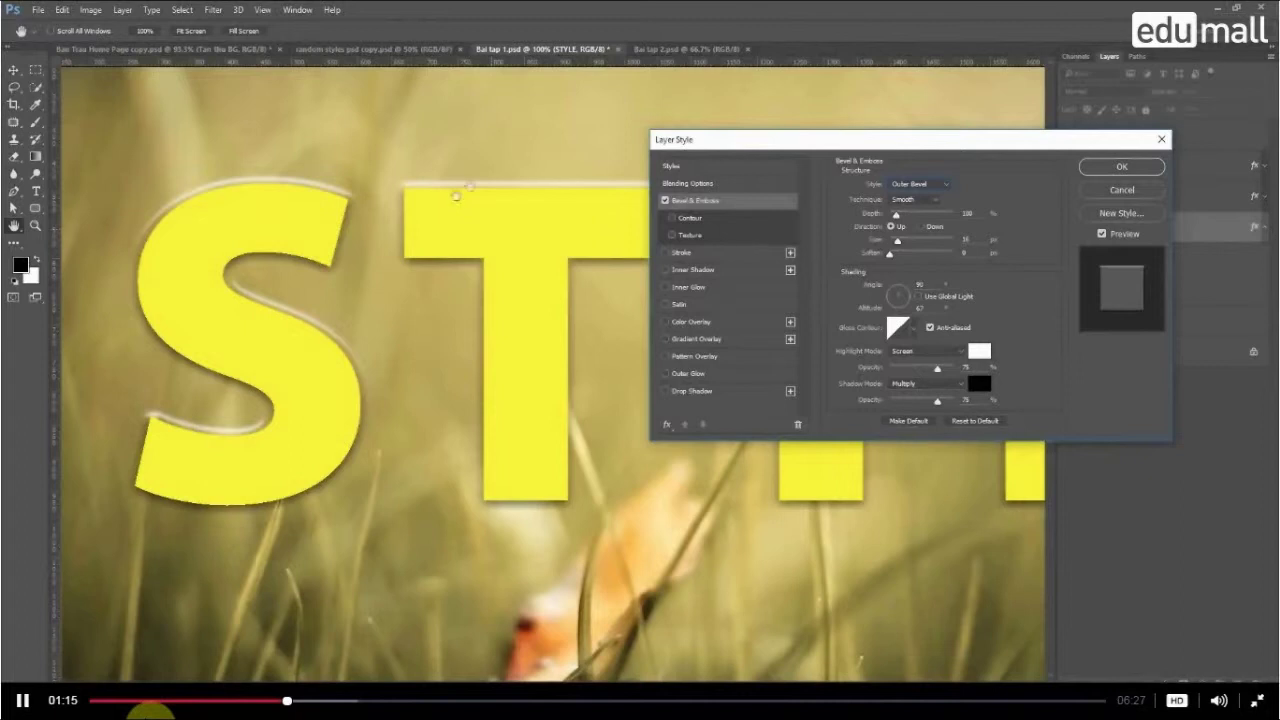
Compare the Inner Bevel, Emboss and Pillow Emboss styles on the text, and leave the bevel style at Inner Bevel.
left_click(940, 184)
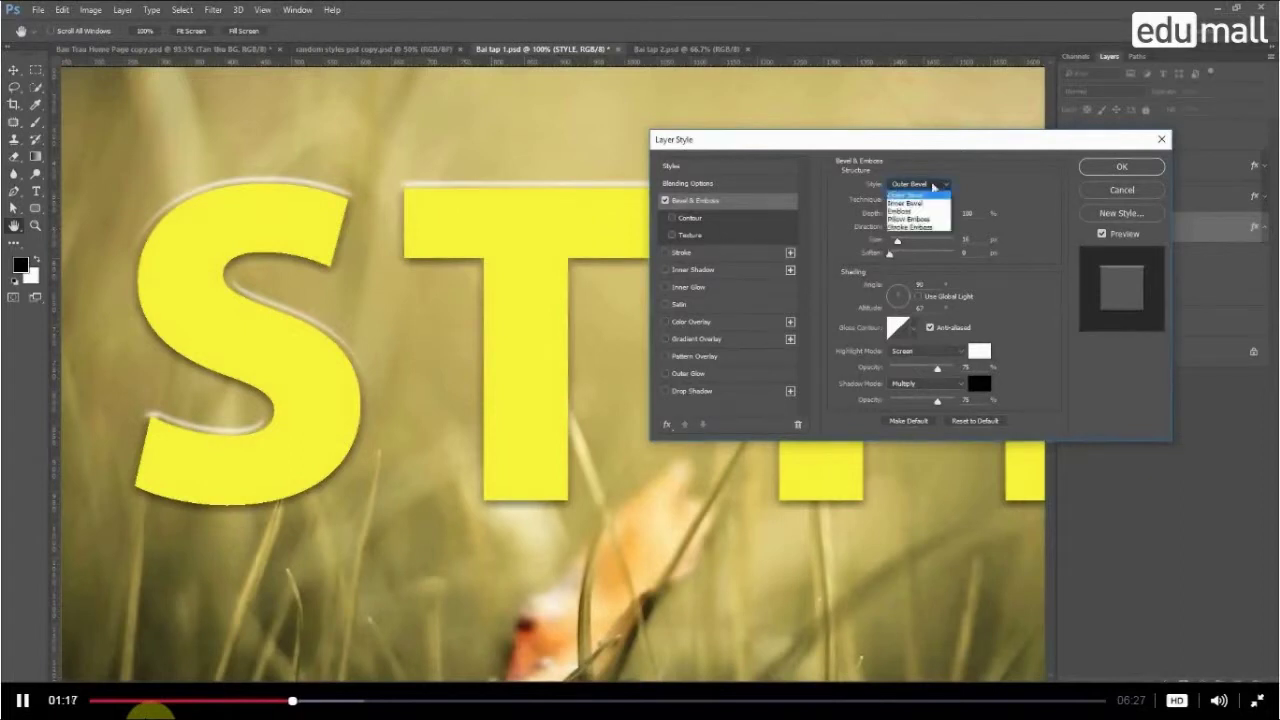
left_click(907, 204)
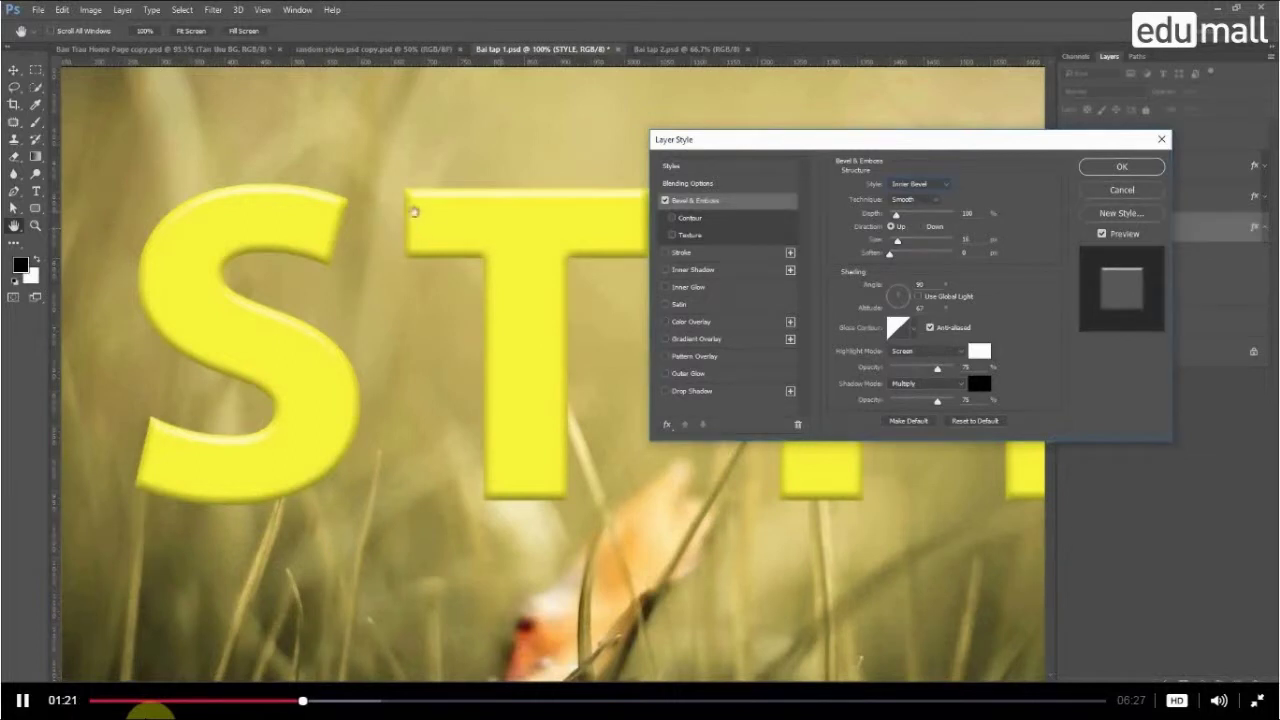
left_click(920, 186)
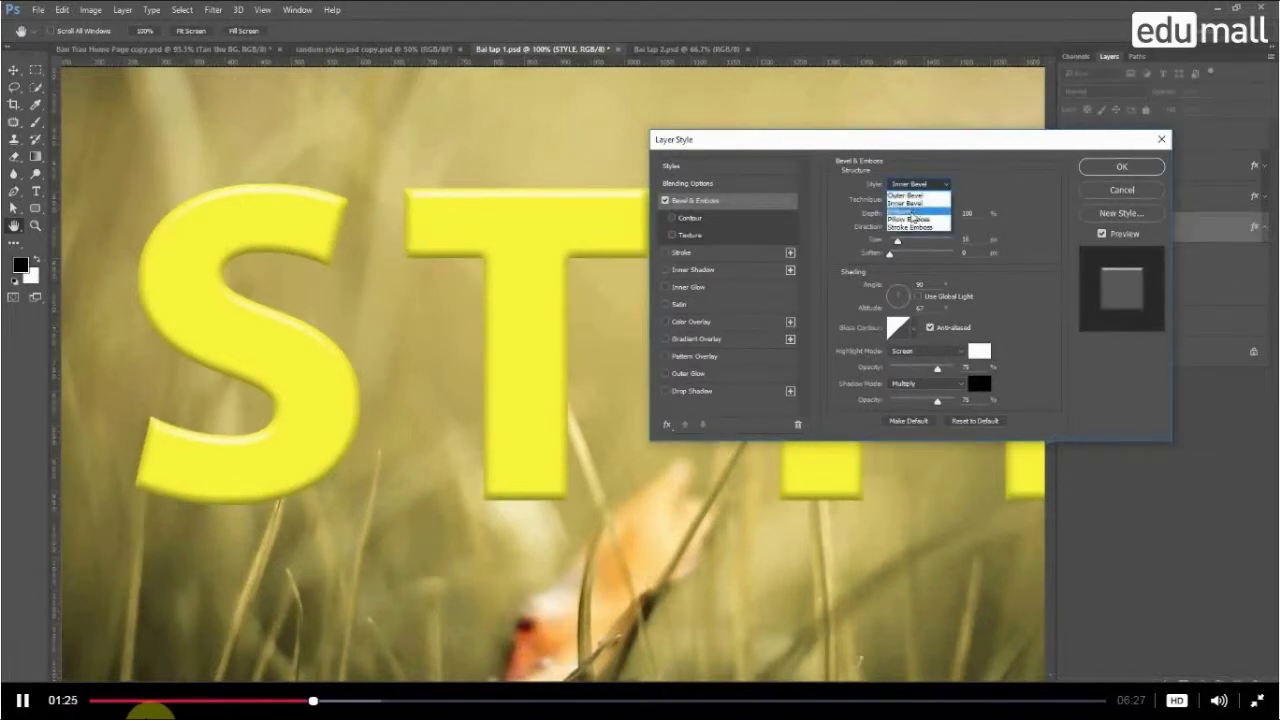
left_click(911, 212)
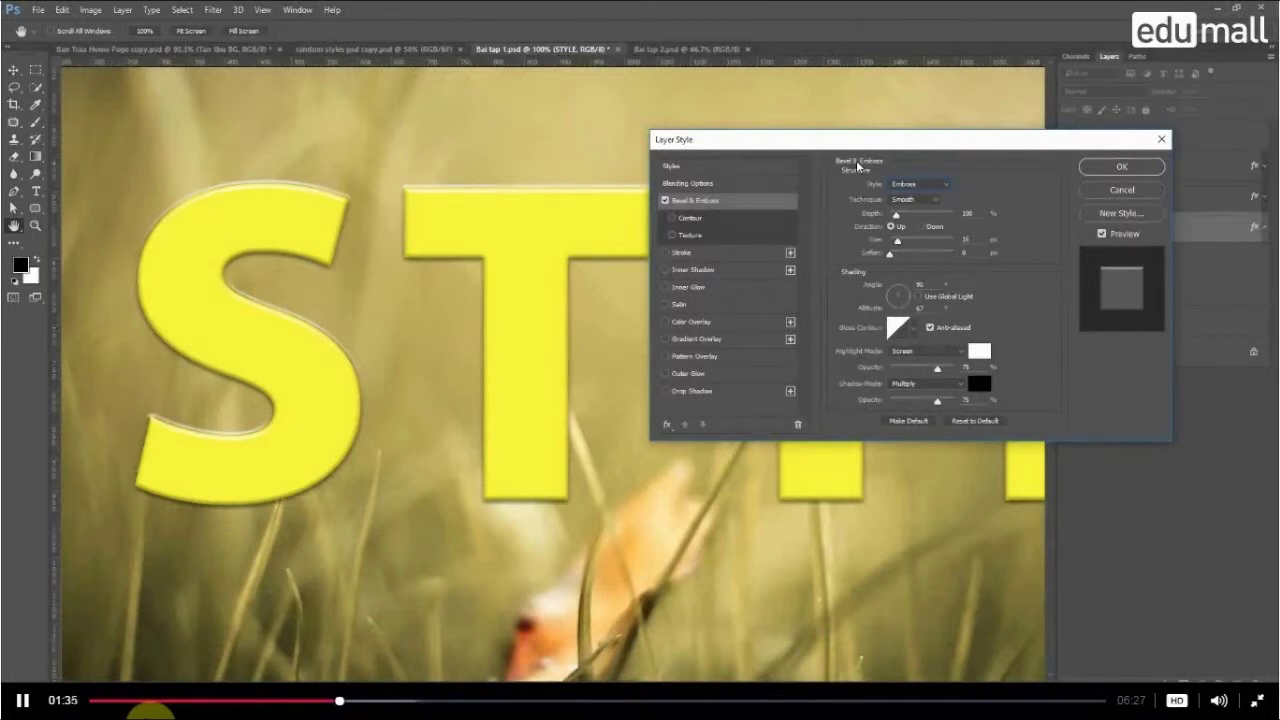
left_click(912, 184)
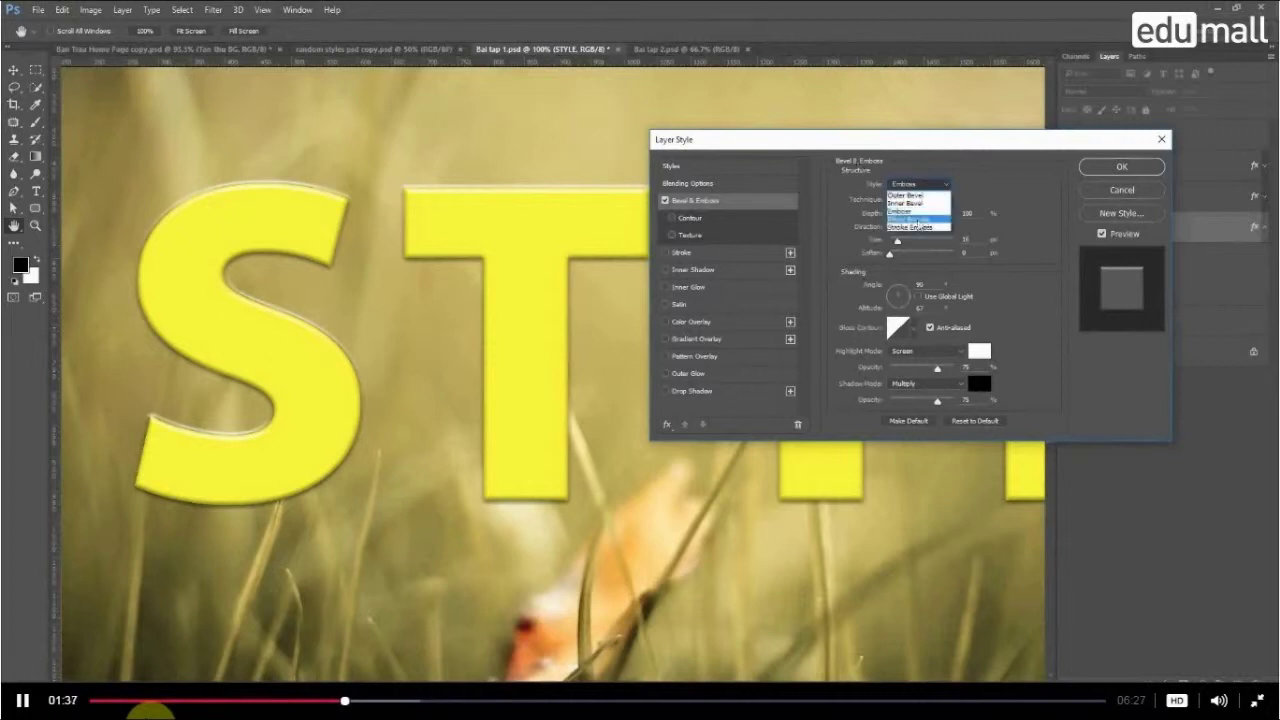
left_click(916, 220)
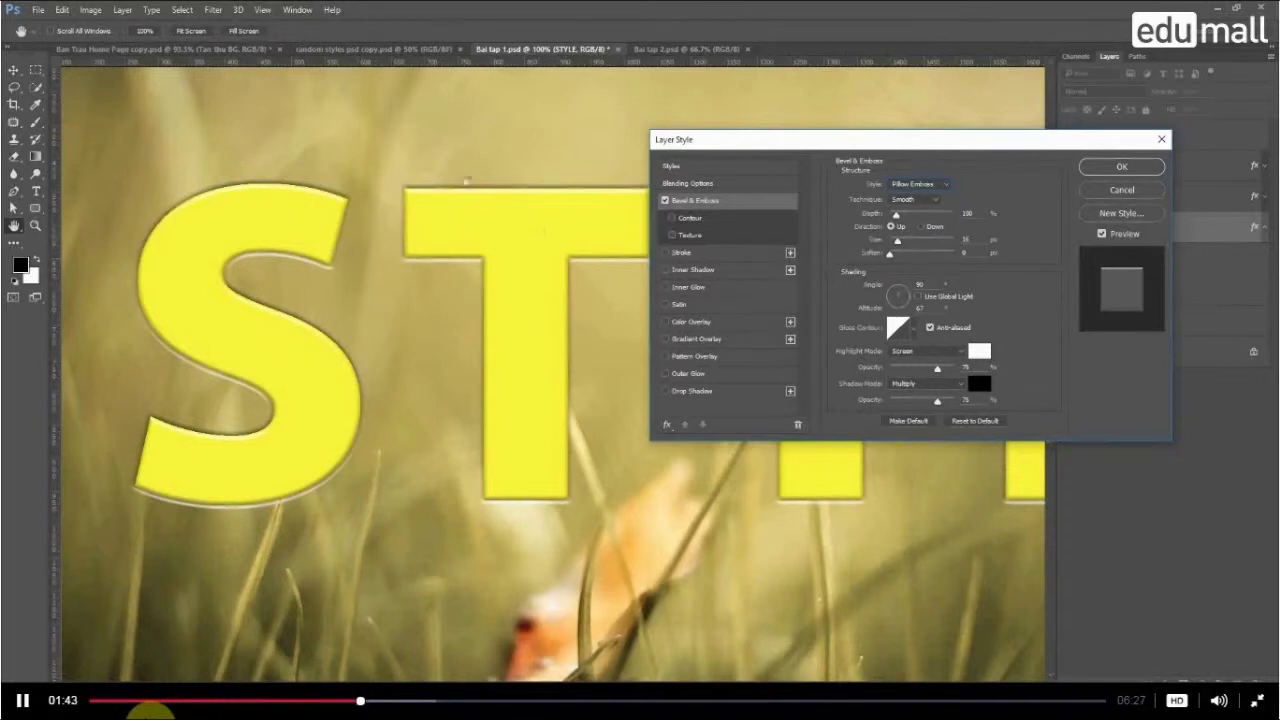
left_click(925, 186)
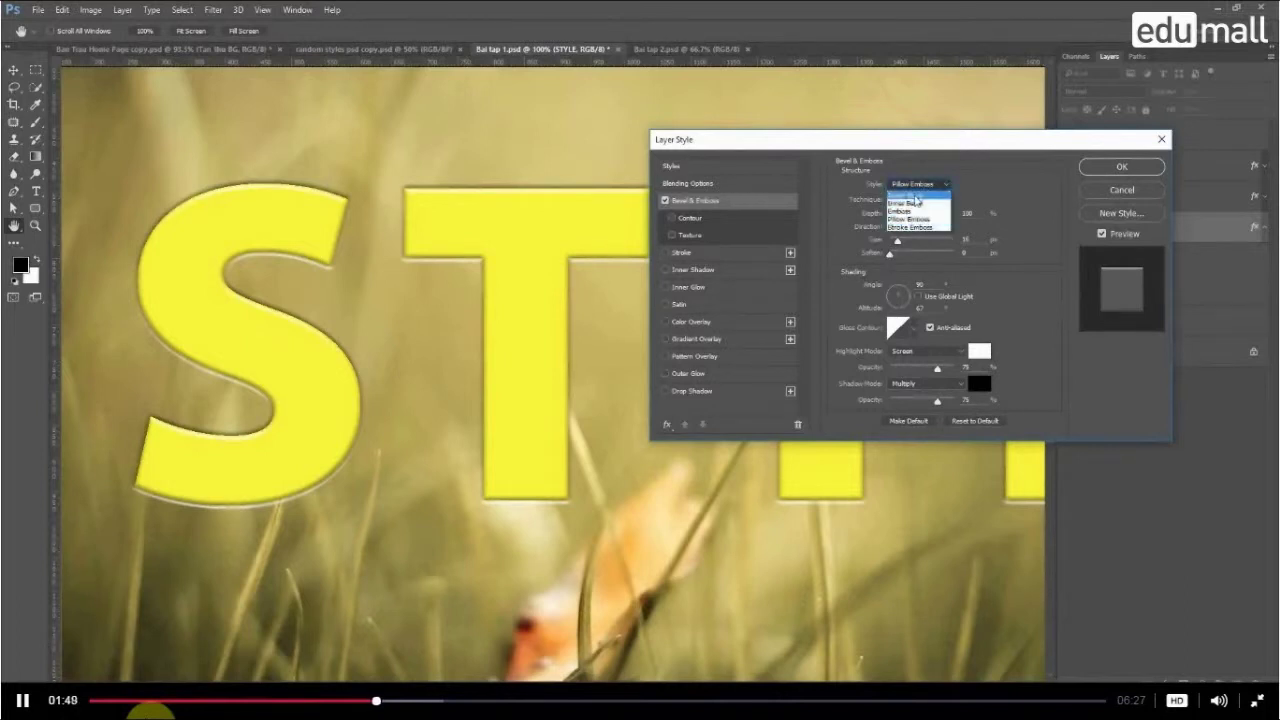
left_click(905, 203)
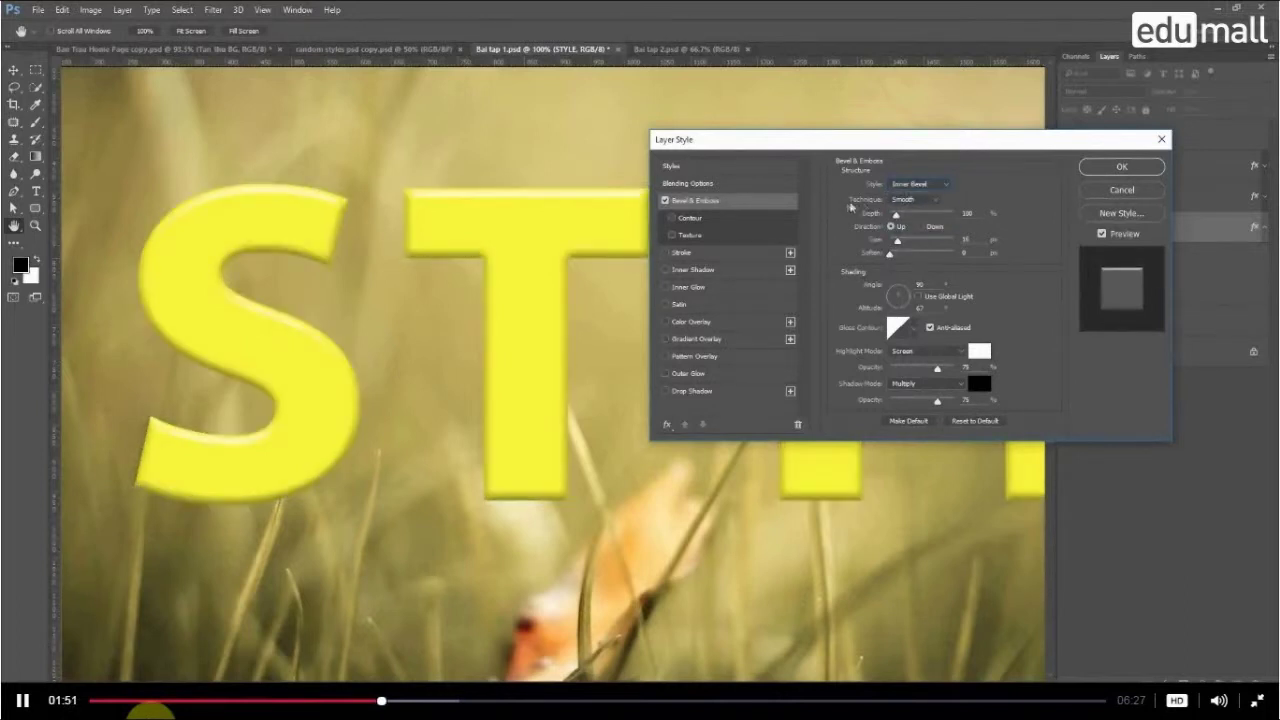
Compare the Chisel Hard and Chisel Soft bevel techniques on the text, and return the technique to Smooth.
left_click(918, 203)
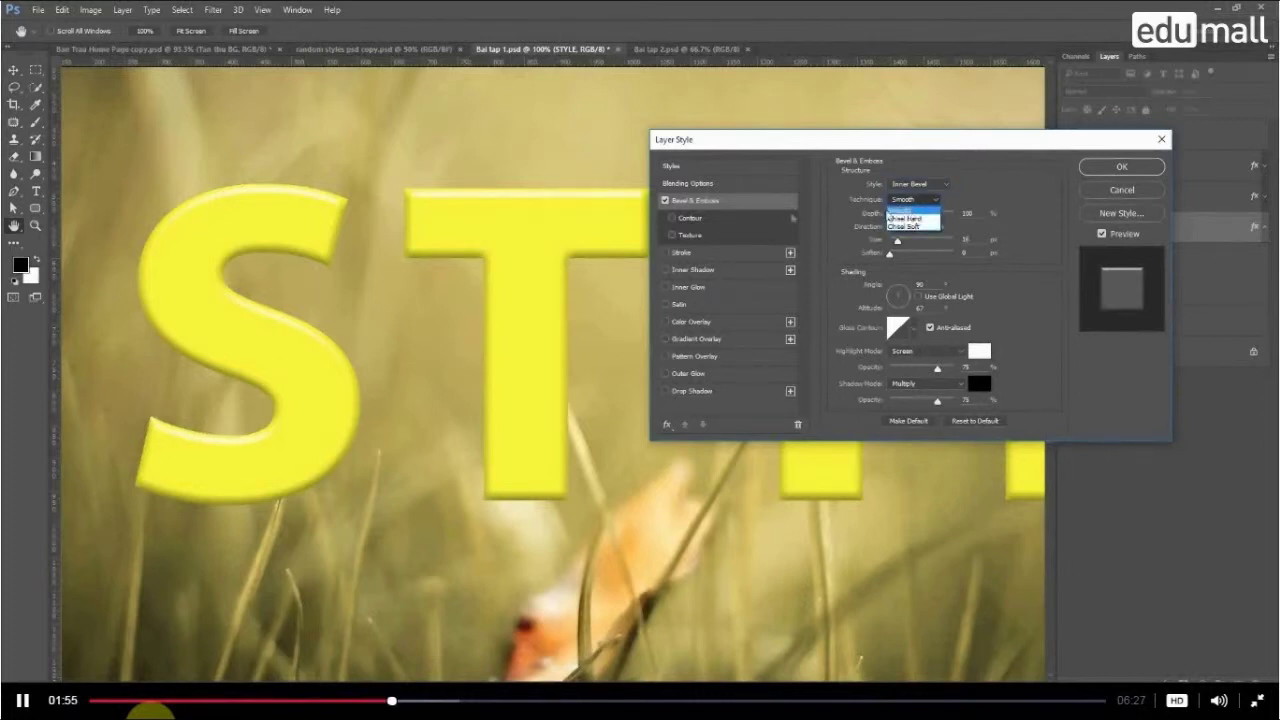
left_click(917, 218)
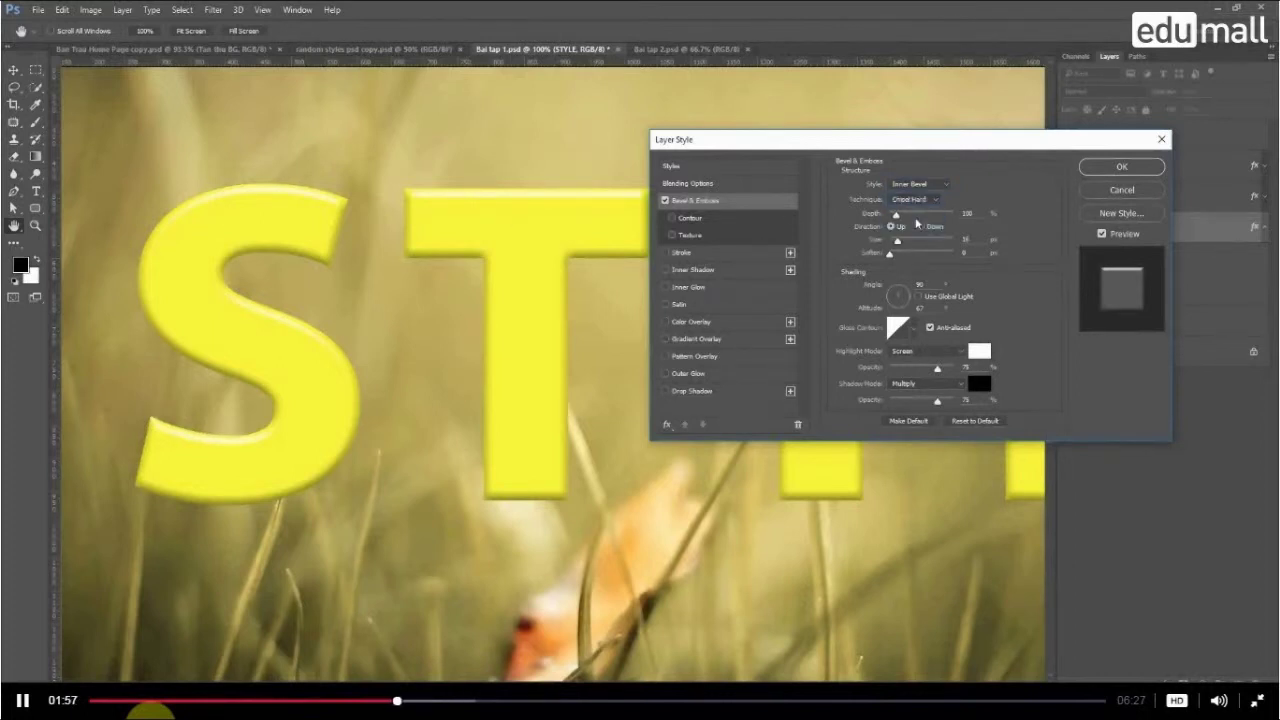
left_click(917, 200)
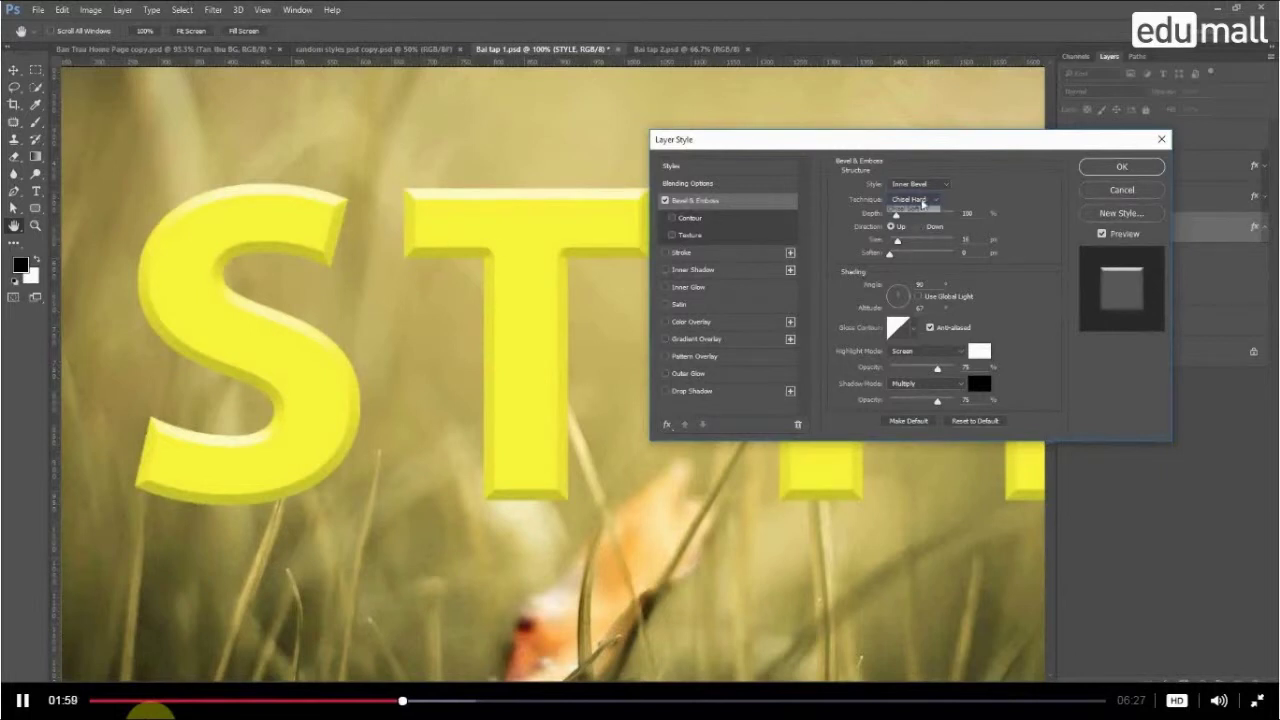
left_click(916, 233)
left_click(926, 203)
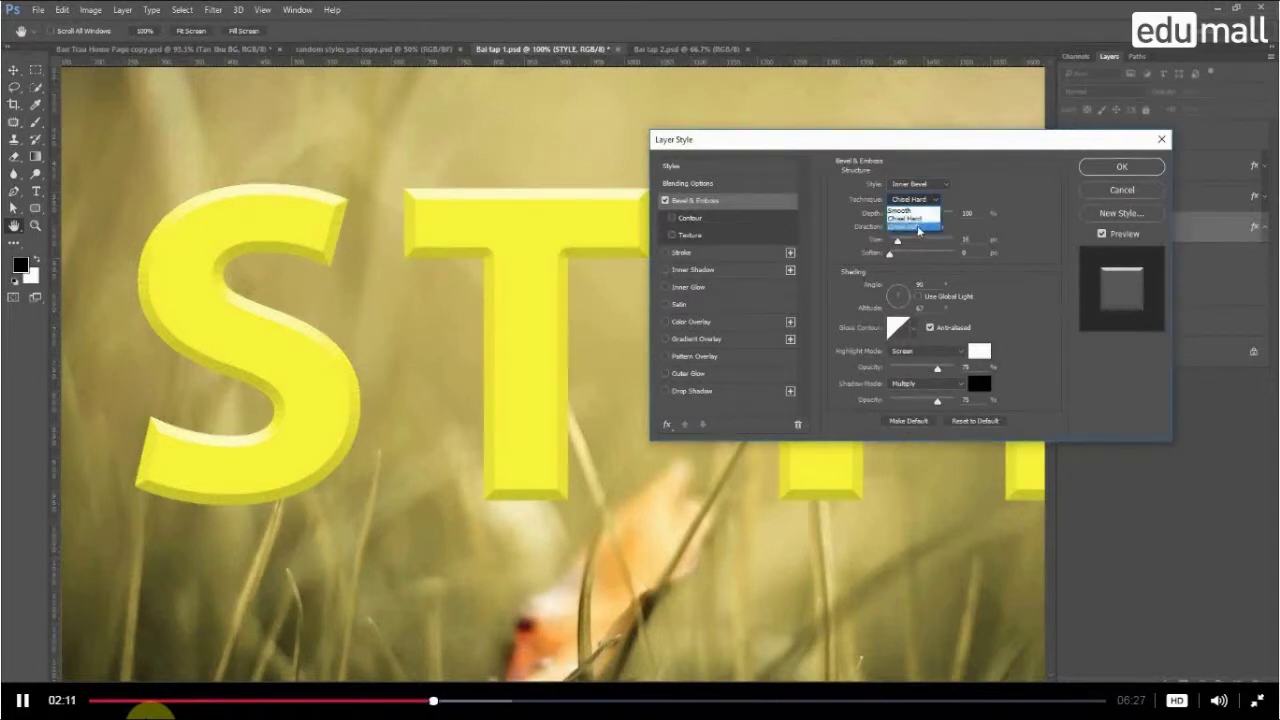
left_click(912, 218)
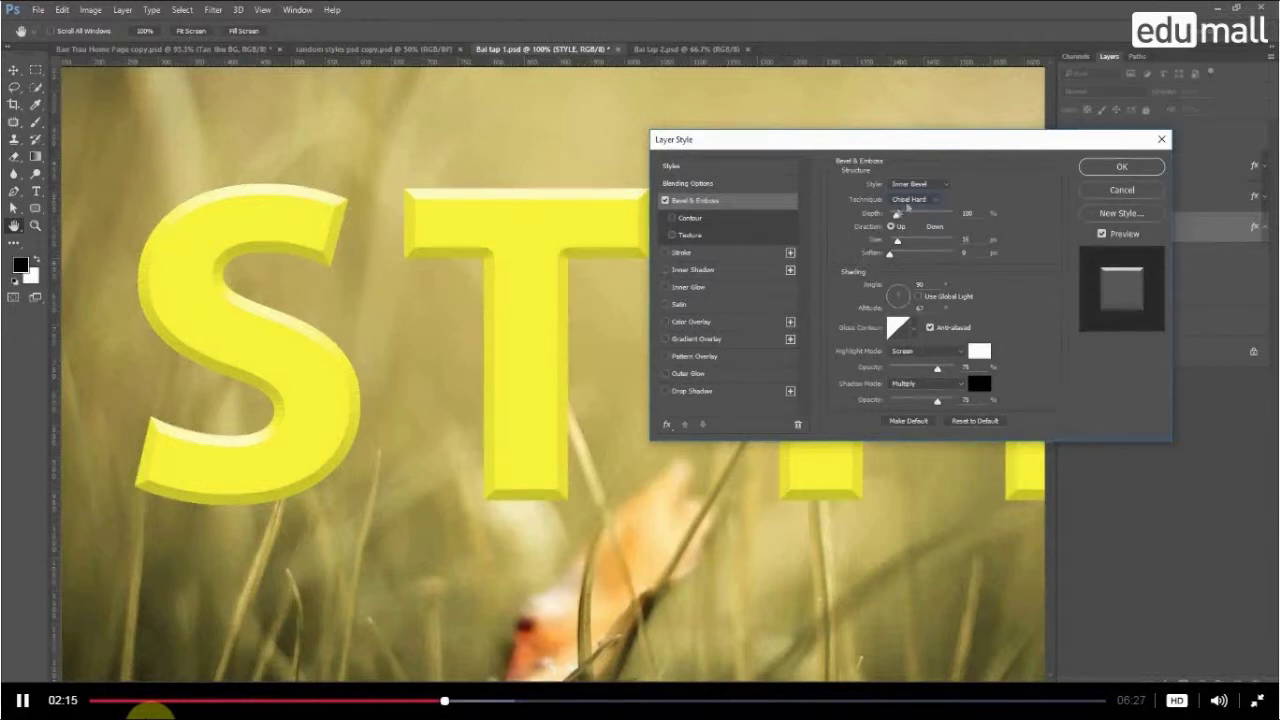
left_click(908, 200)
left_click(912, 220)
left_click(914, 200)
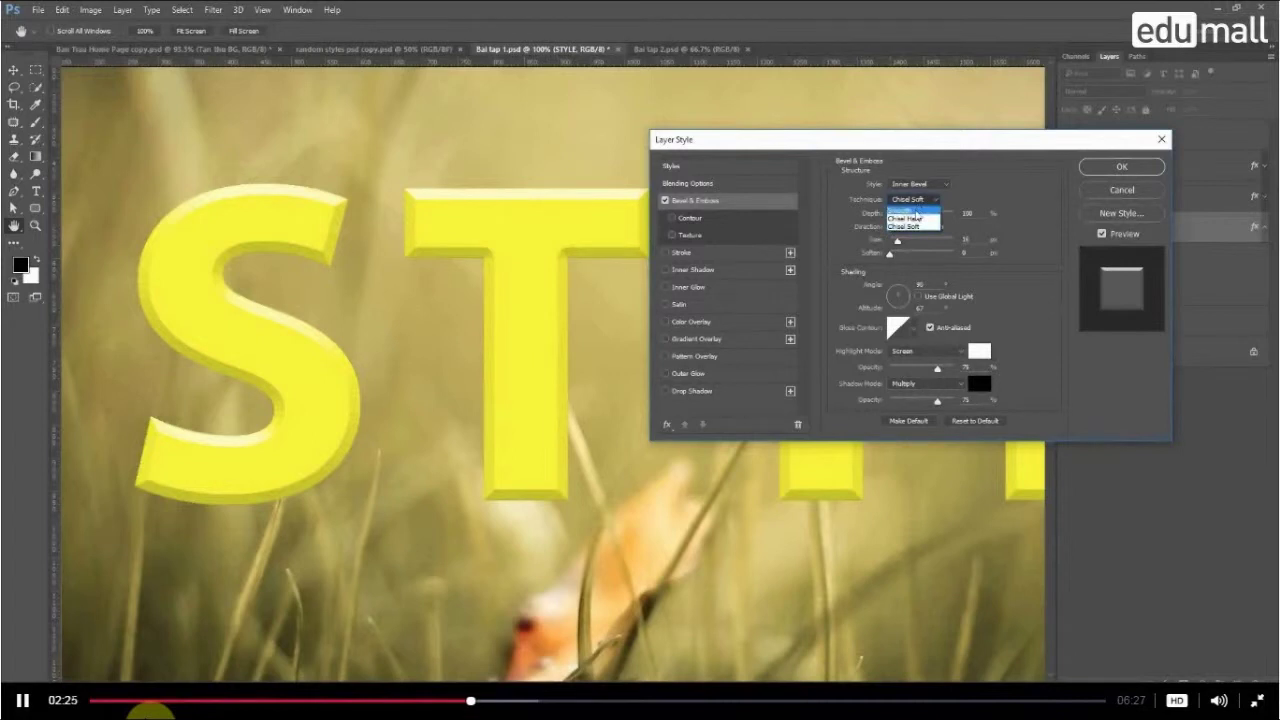
left_click(912, 210)
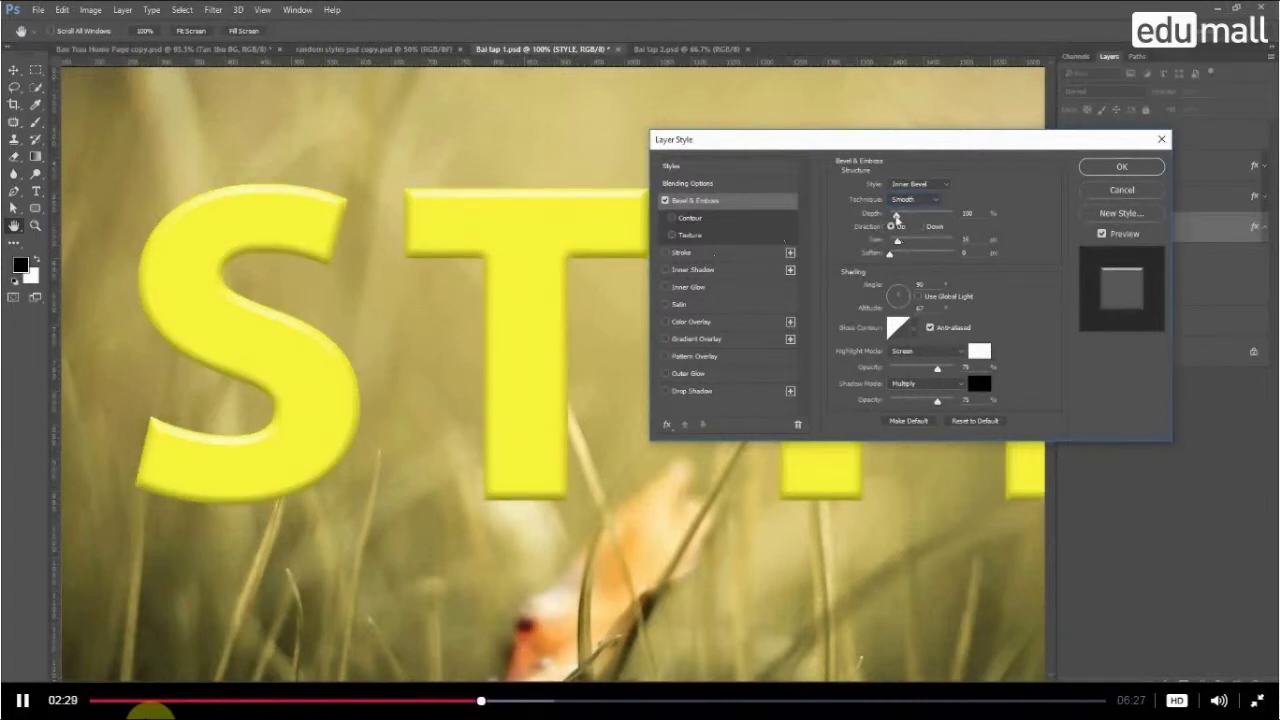
Adjust the bevel's depth slightly, try the Down direction, and switch the direction back to Up.
mouse_move(896, 215)
left_mouse_down()
mouse_move(935, 215)
mouse_move(899, 227)
mouse_move(951, 224)
mouse_move(893, 227)
mouse_move(904, 217)
mouse_move(923, 228)
mouse_move(898, 228)
left_mouse_up()
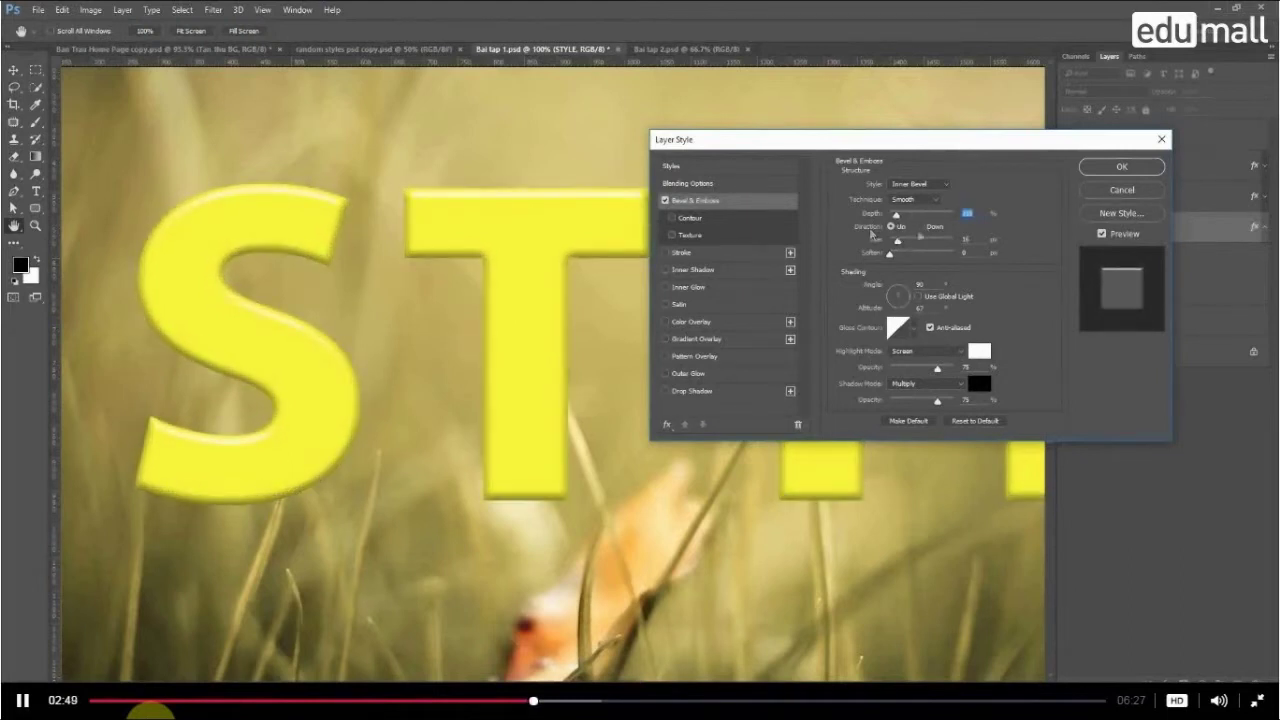
left_click(921, 228)
left_click(899, 229)
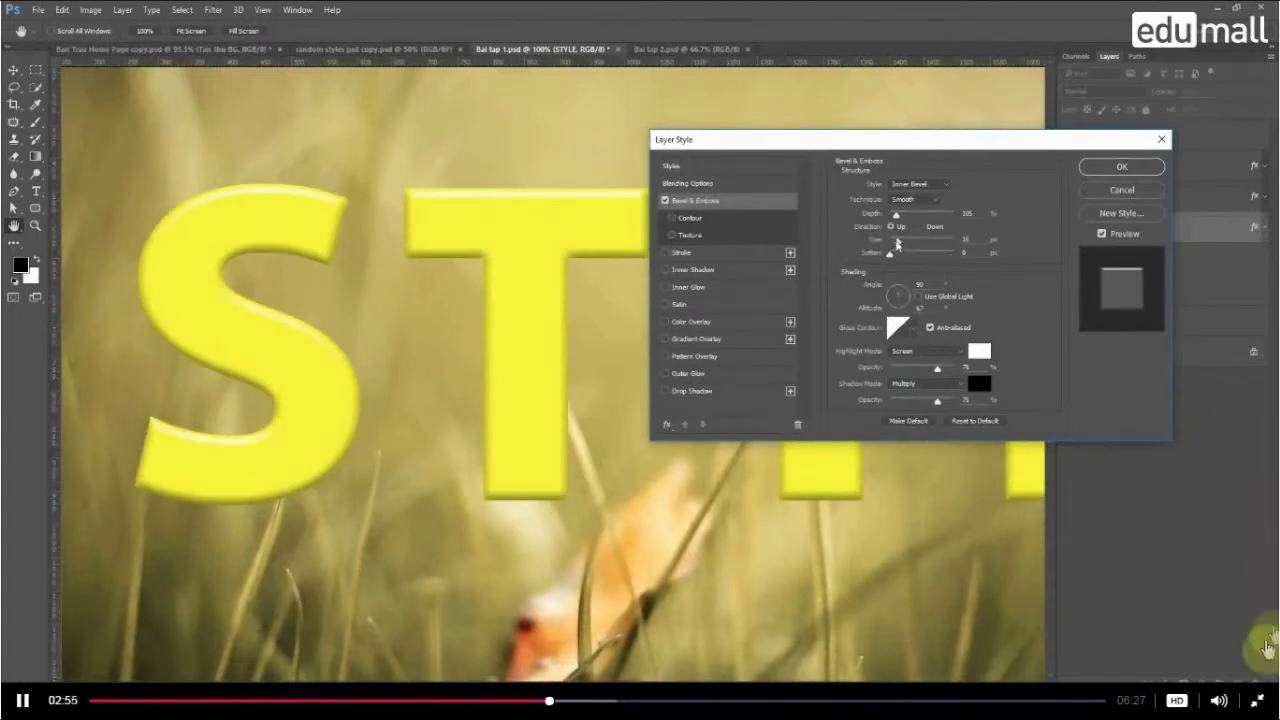
Take the lecture video out of full screen and back, and restart it from the beginning.
left_click(1257, 700)
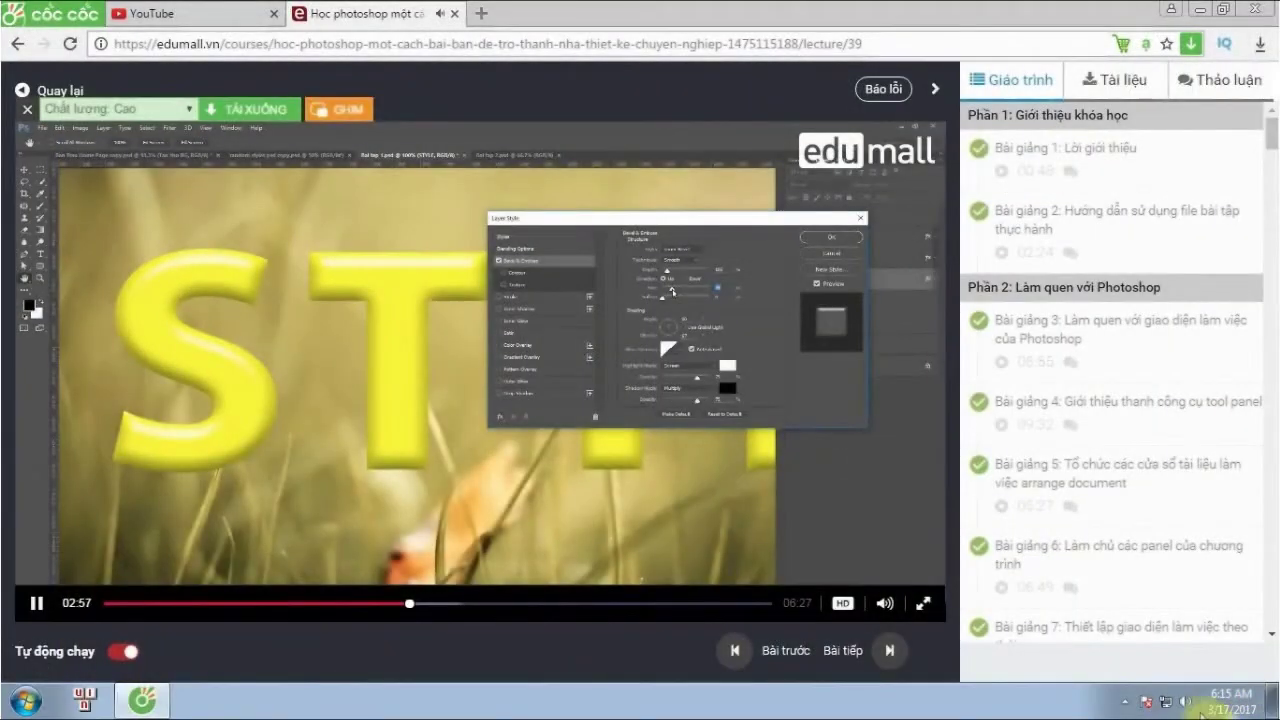
left_click(923, 604)
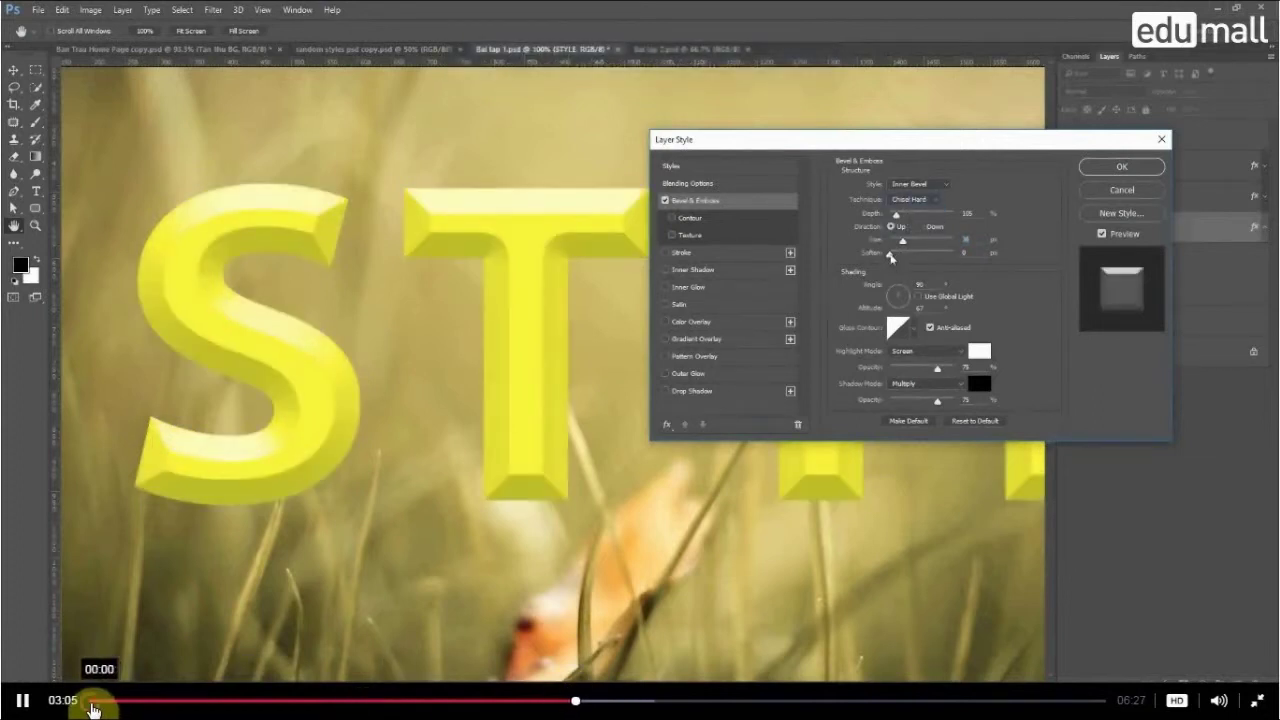
left_click(92, 701)
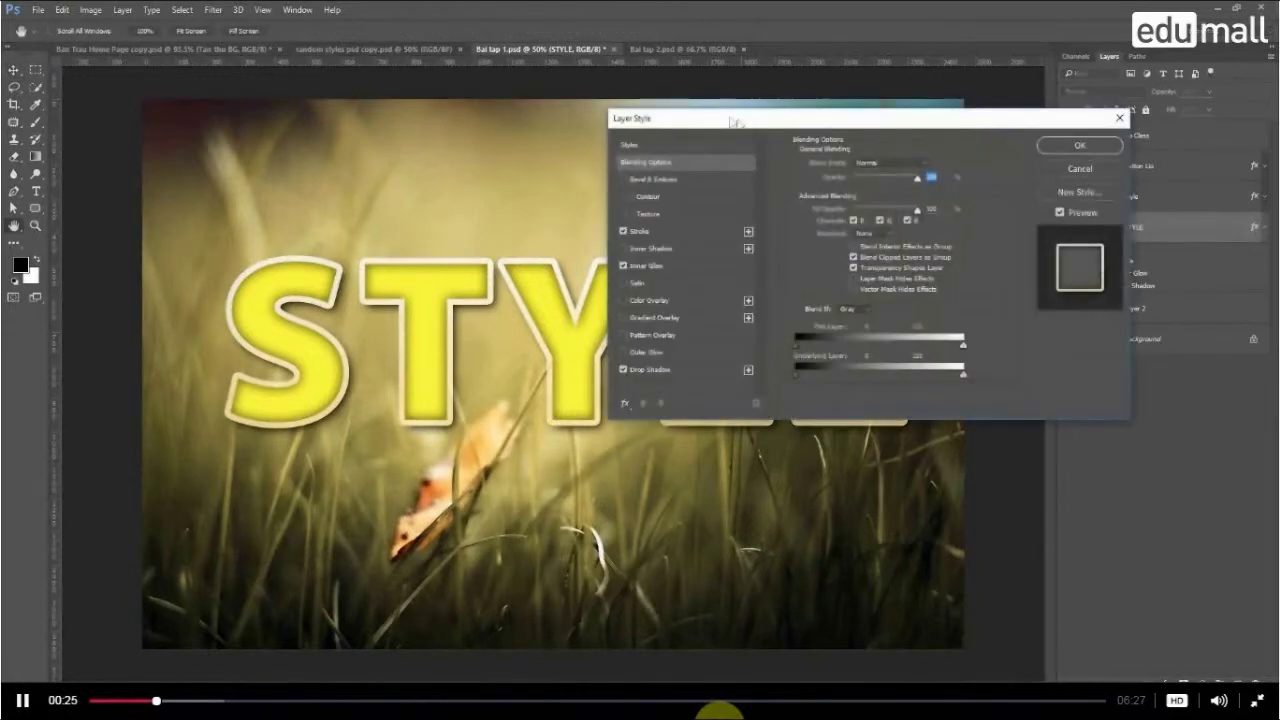
Apply Bevel & Emboss with default settings to the STYLE text and disable its Inner Glow, keeping the dialog clear of the first letters.
left_click_drag(757, 126, 798, 141)
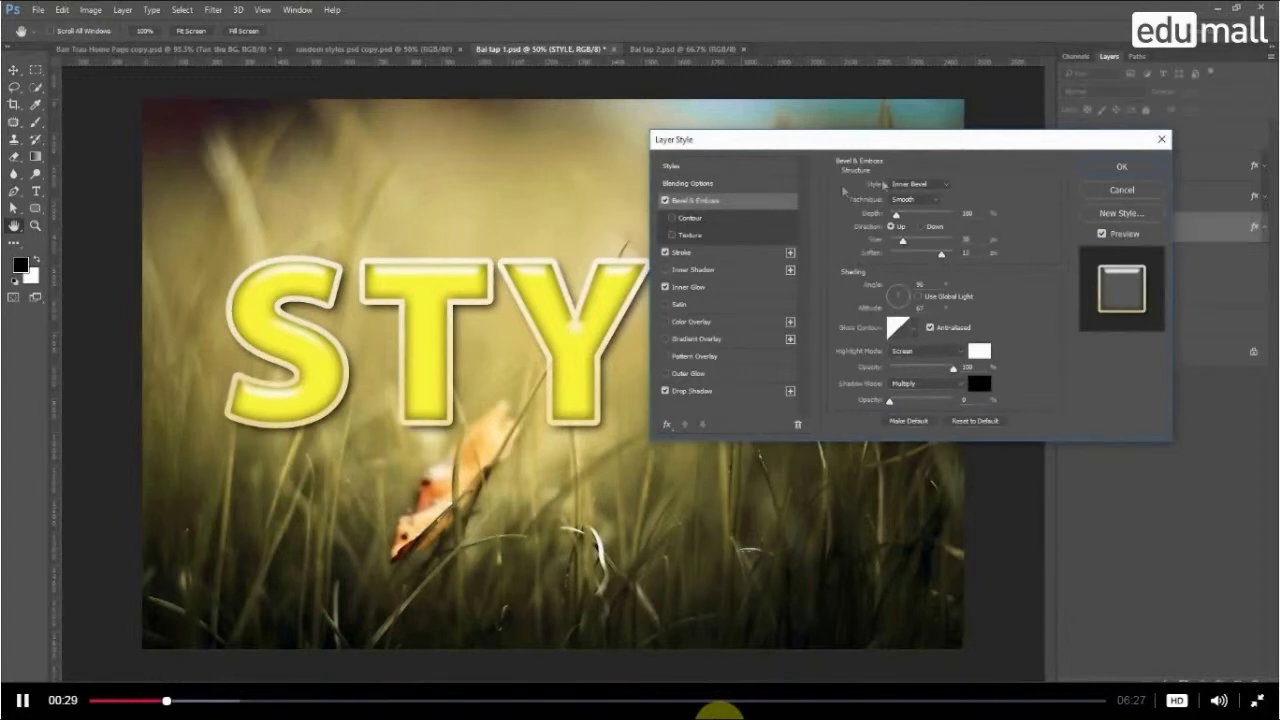
left_click(975, 421)
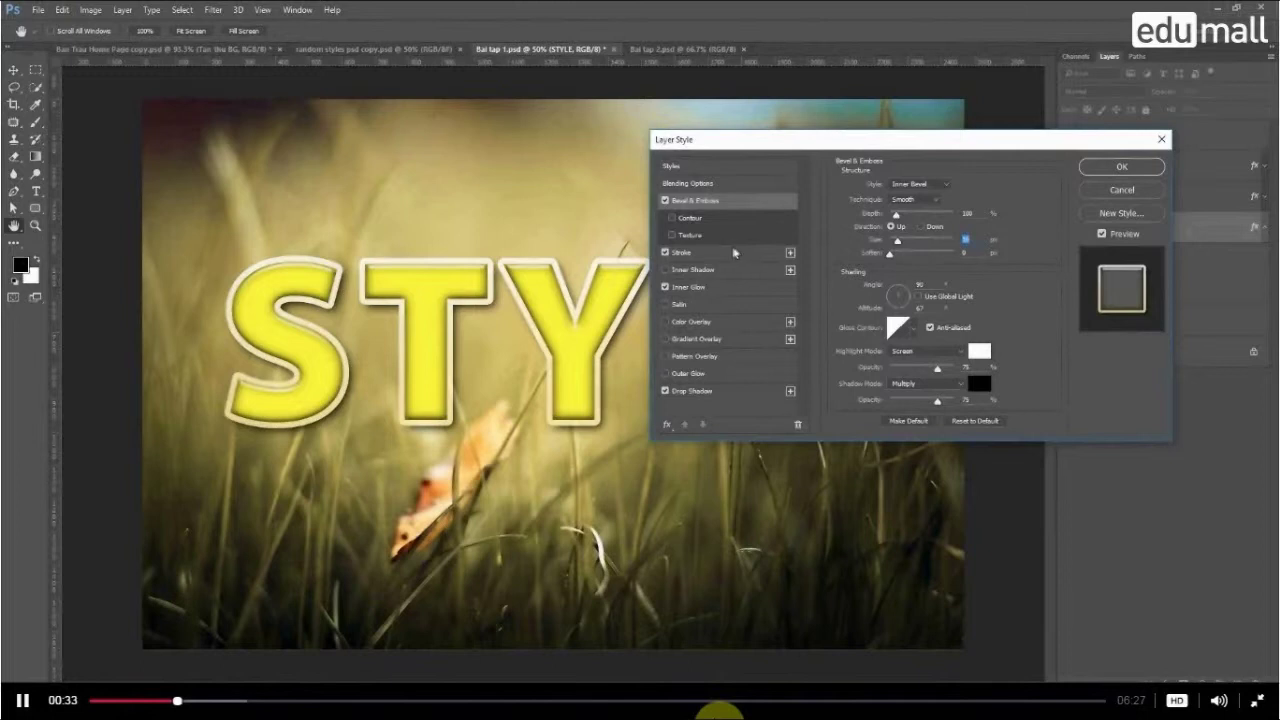
left_click(665, 288)
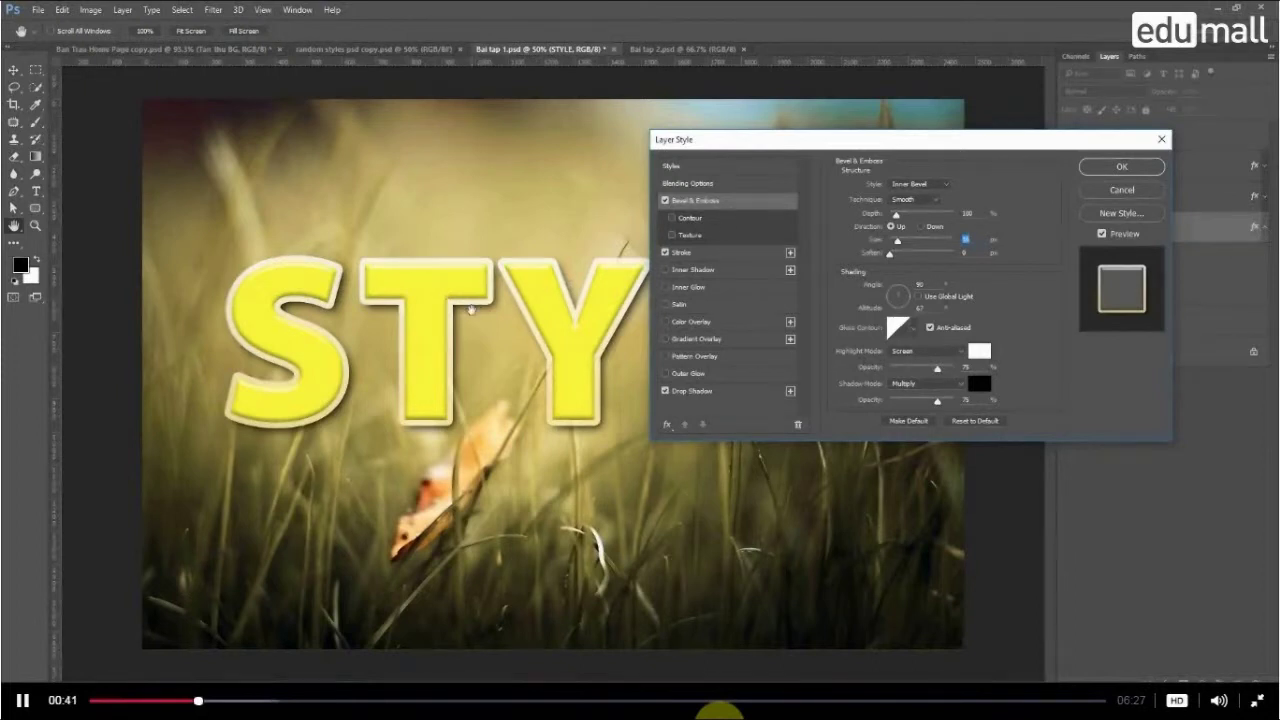
key("ctrl+plus")
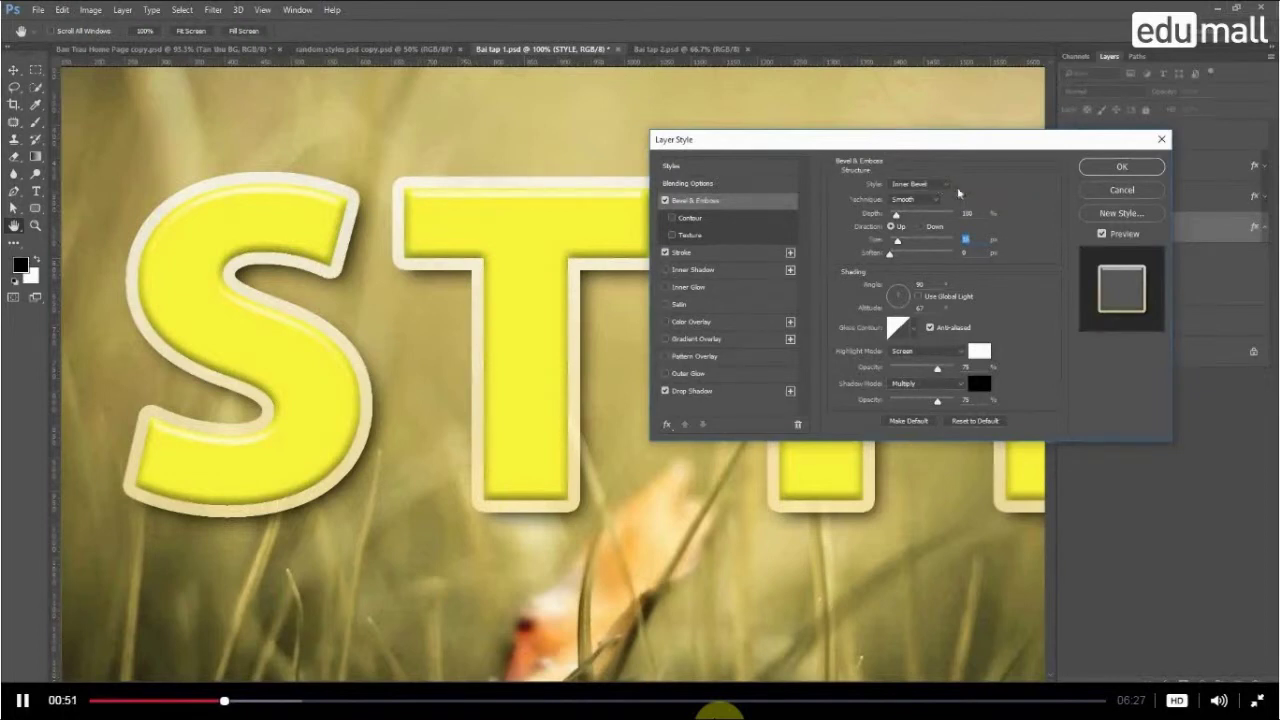
Set the bevel style to Outer Bevel and turn off the Stroke effect on the STYLE text.
left_click(898, 185)
left_click(923, 187)
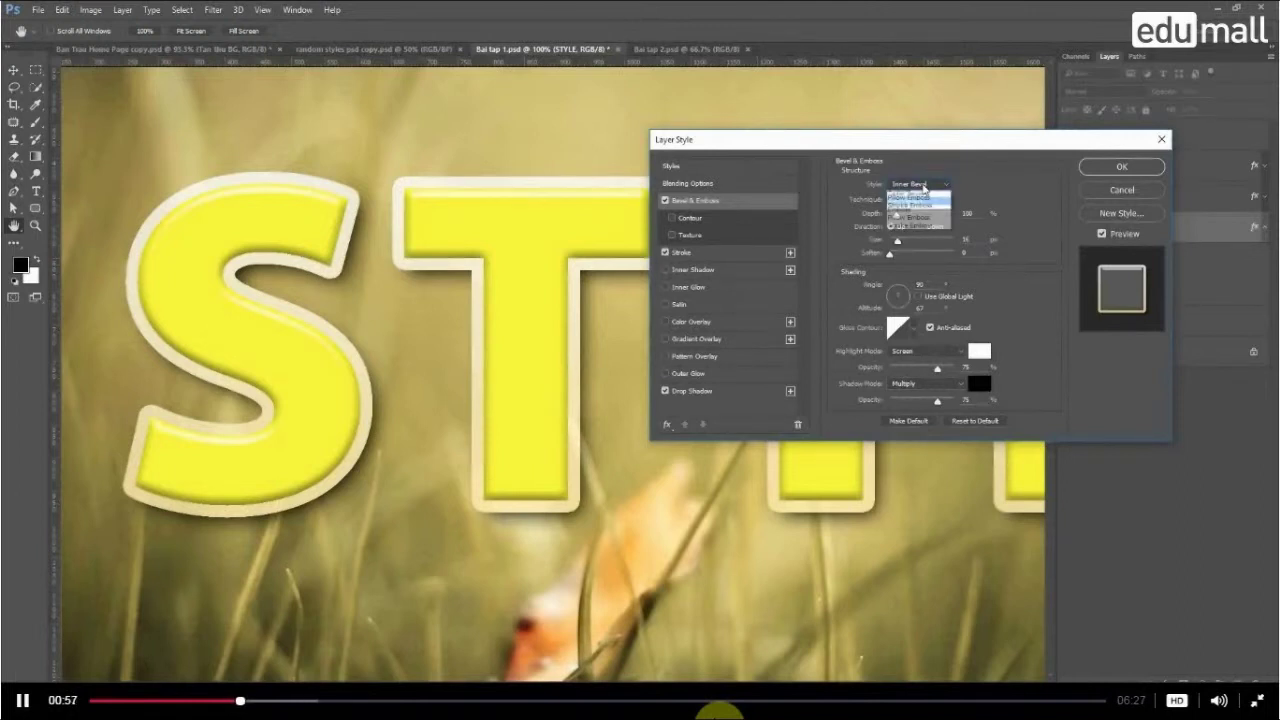
left_click(920, 188)
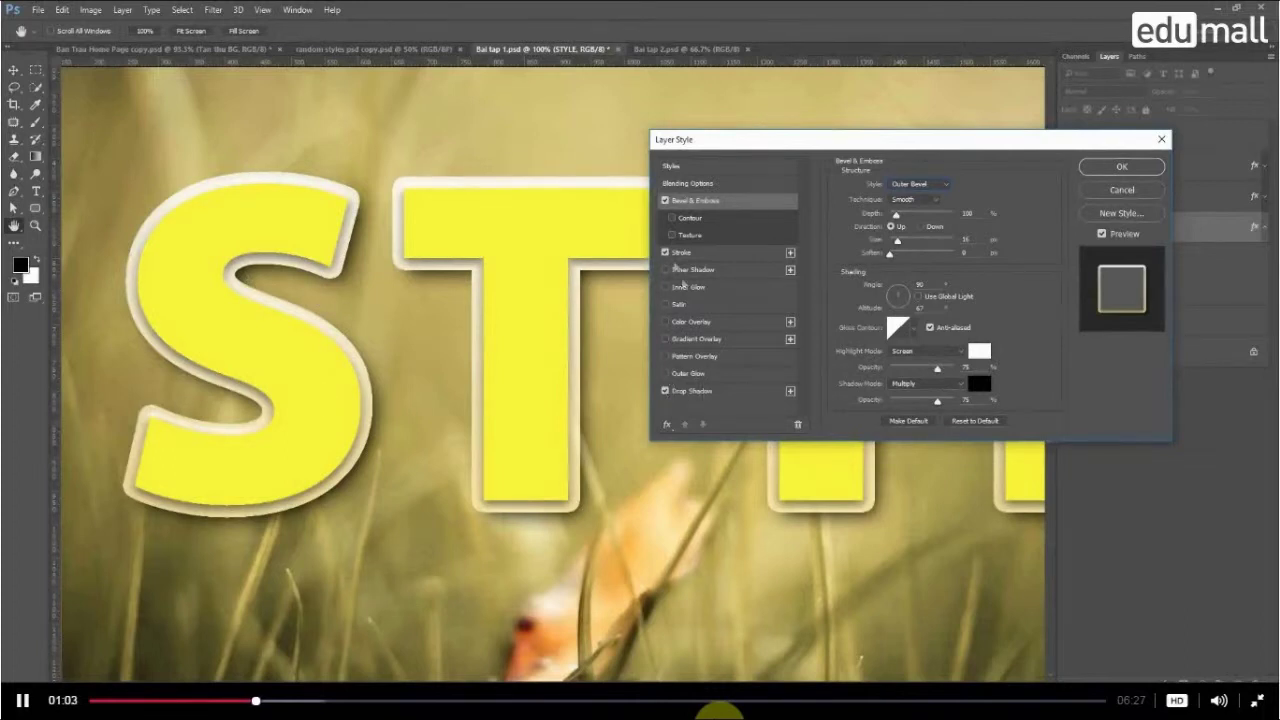
left_click(665, 254)
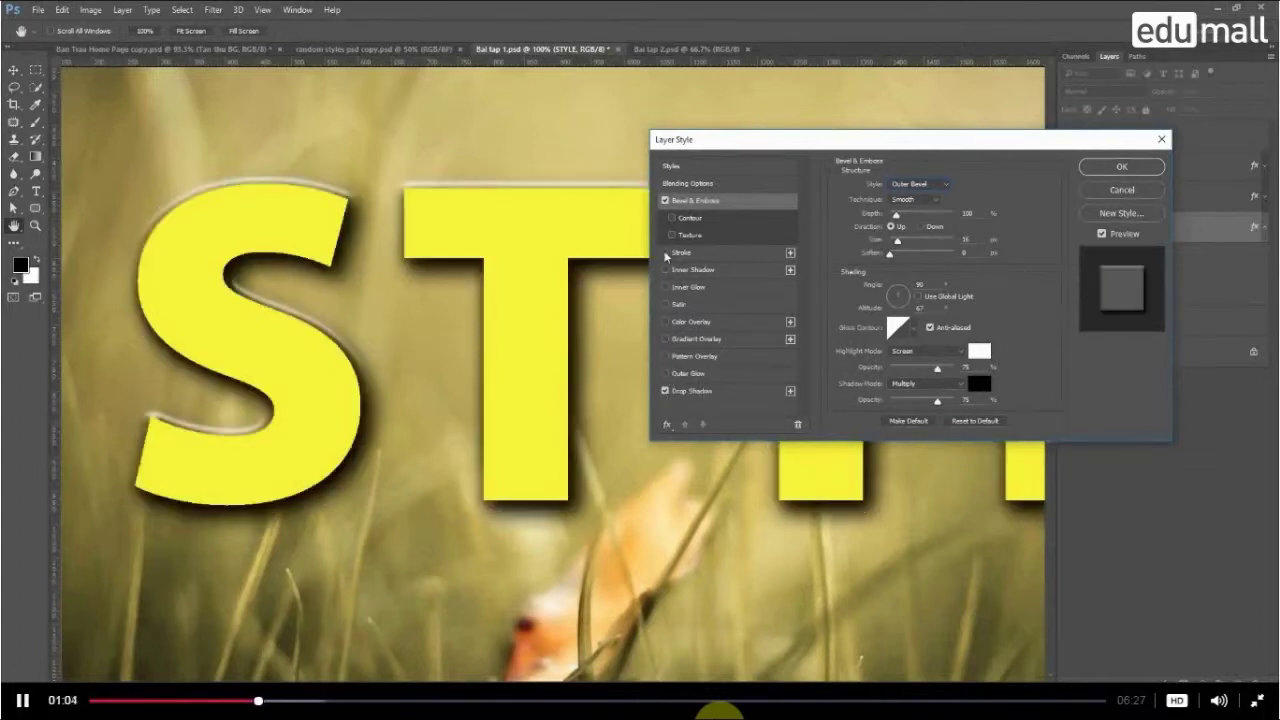
Turn off the Drop Shadow effect on the STYLE text and set its bevel style to Inner Bevel.
left_click(665, 391)
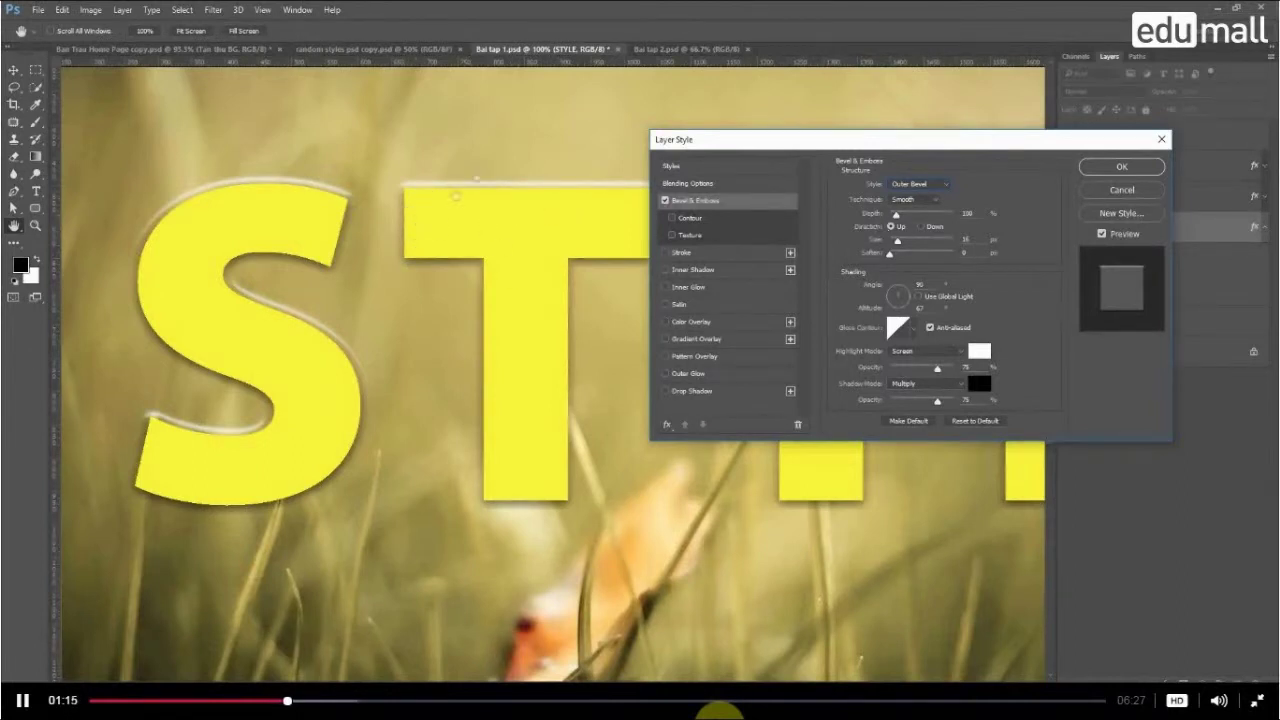
left_click(940, 185)
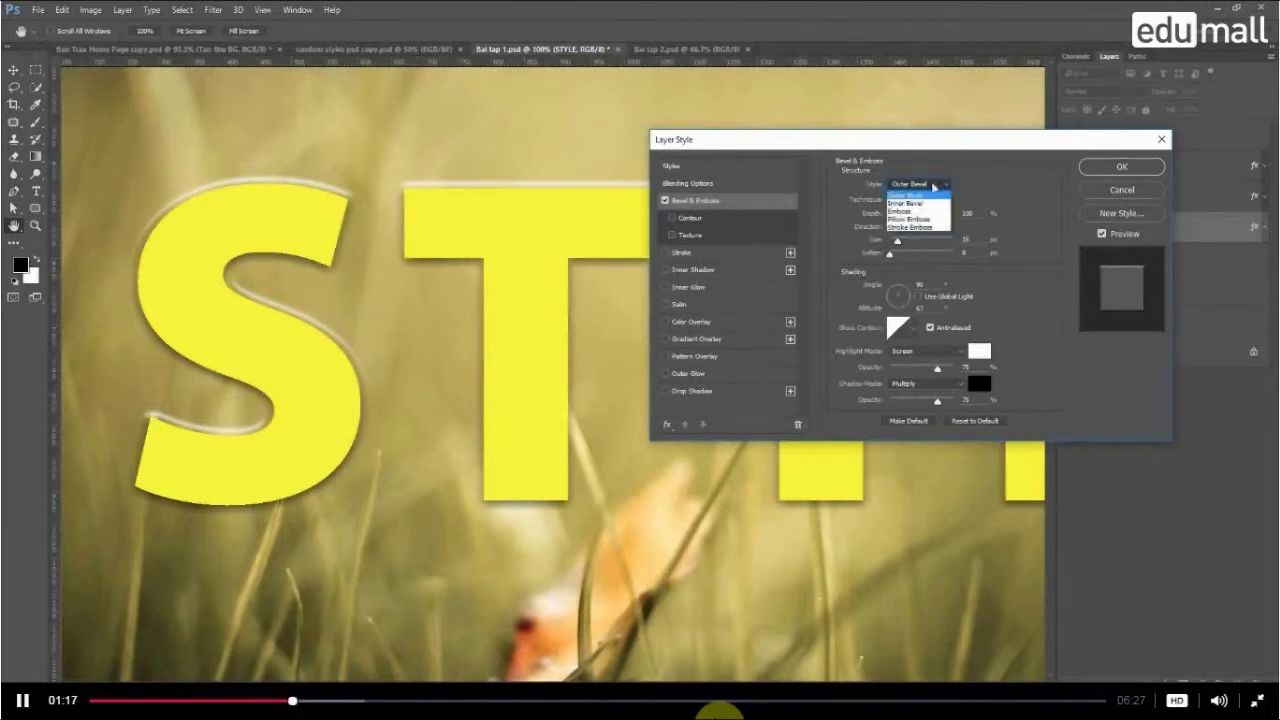
left_click(906, 203)
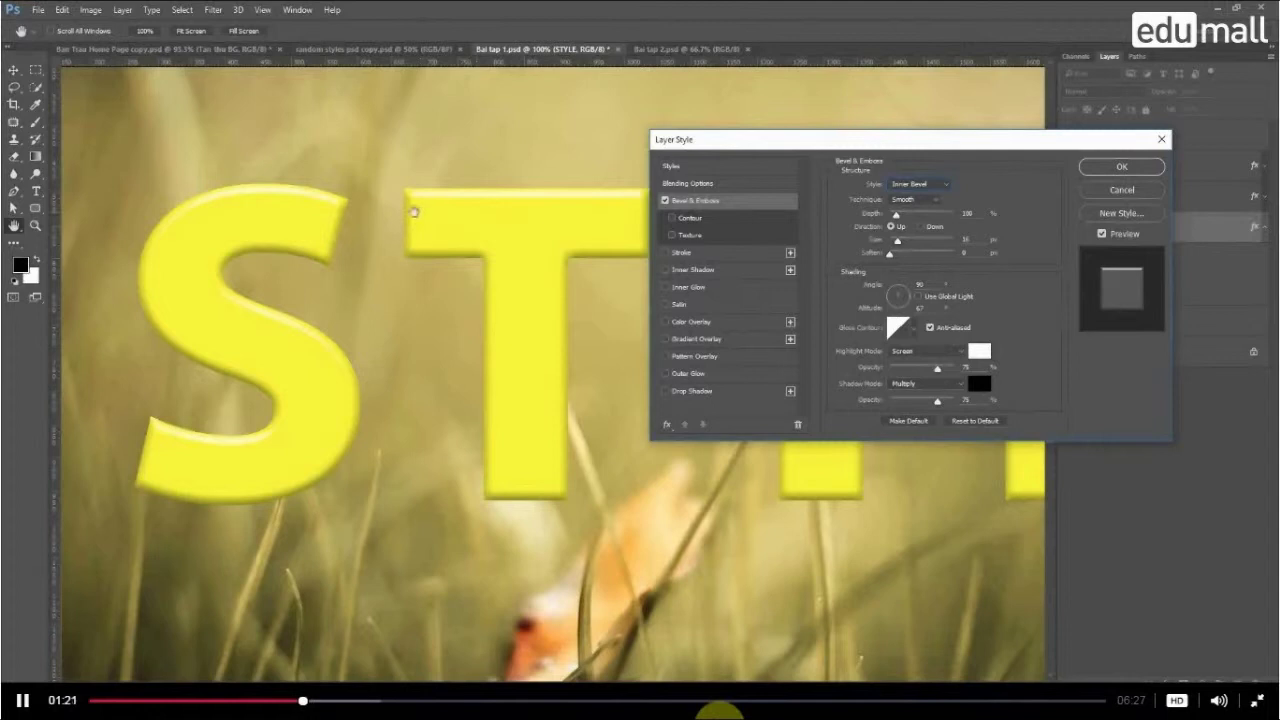
Try the Emboss and Pillow Emboss styles on the text, and return the bevel style to Inner Bevel.
left_click(918, 188)
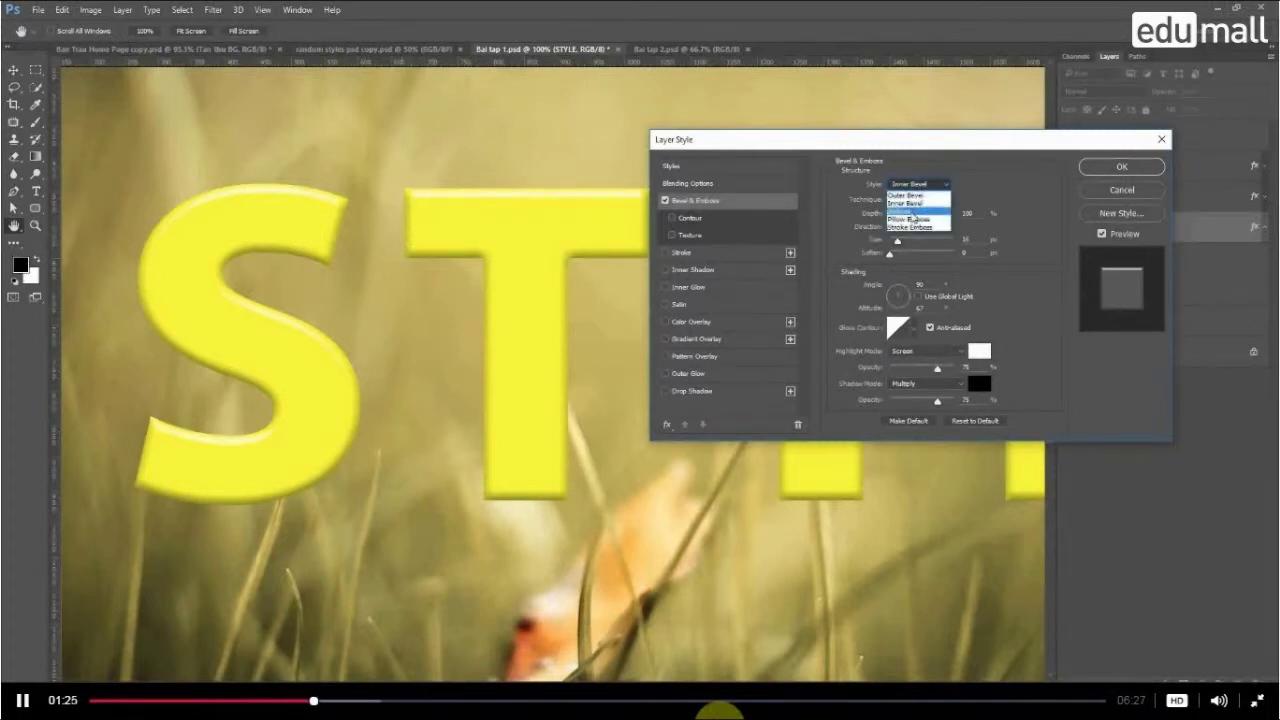
left_click(912, 214)
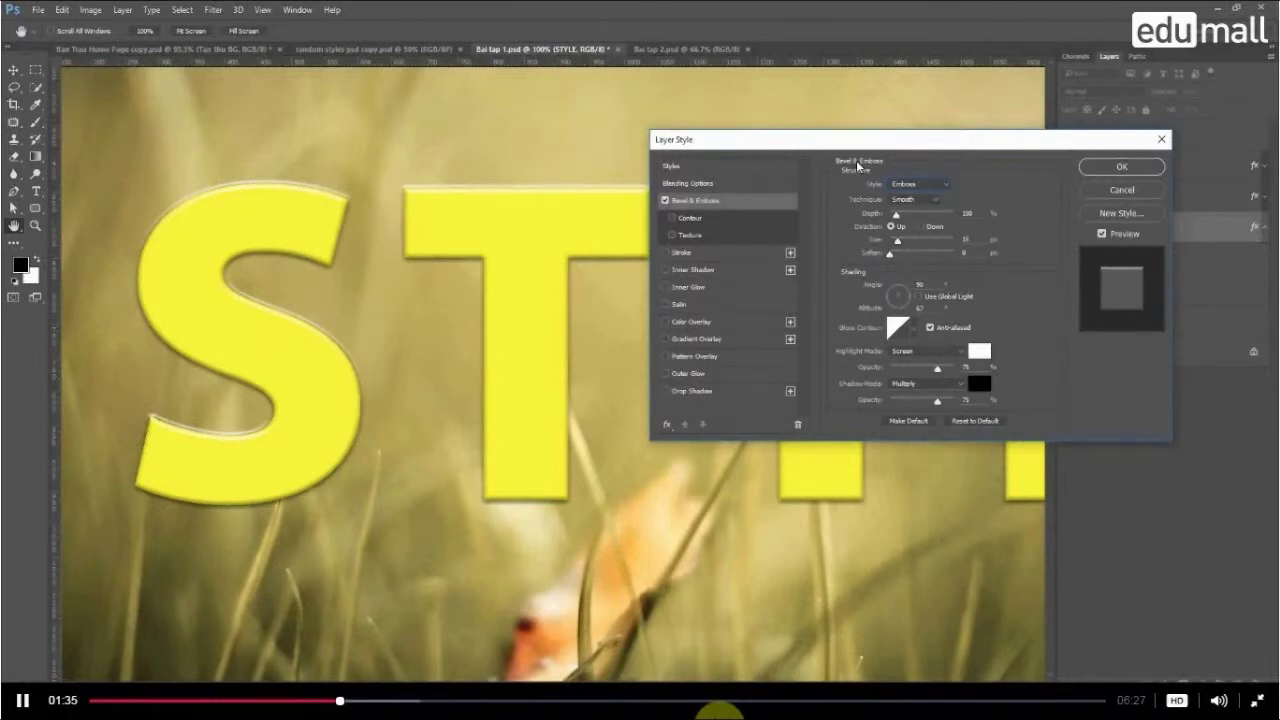
left_click(920, 184)
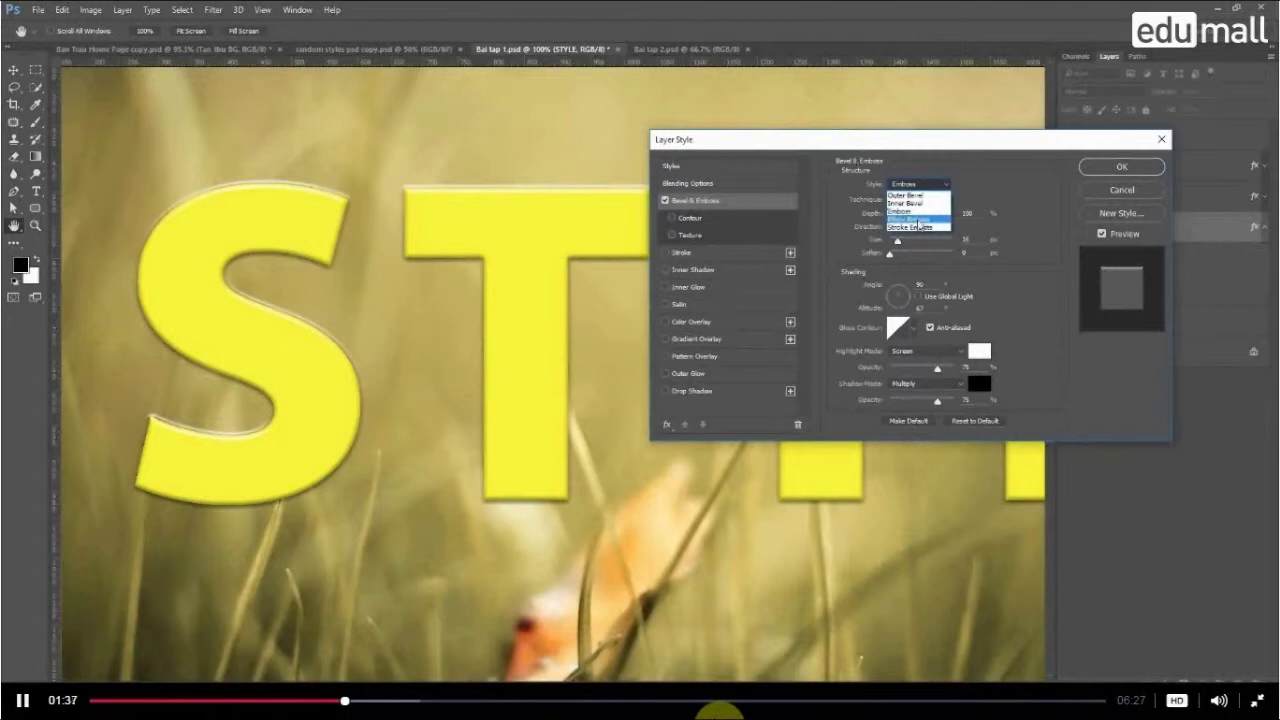
left_click(918, 220)
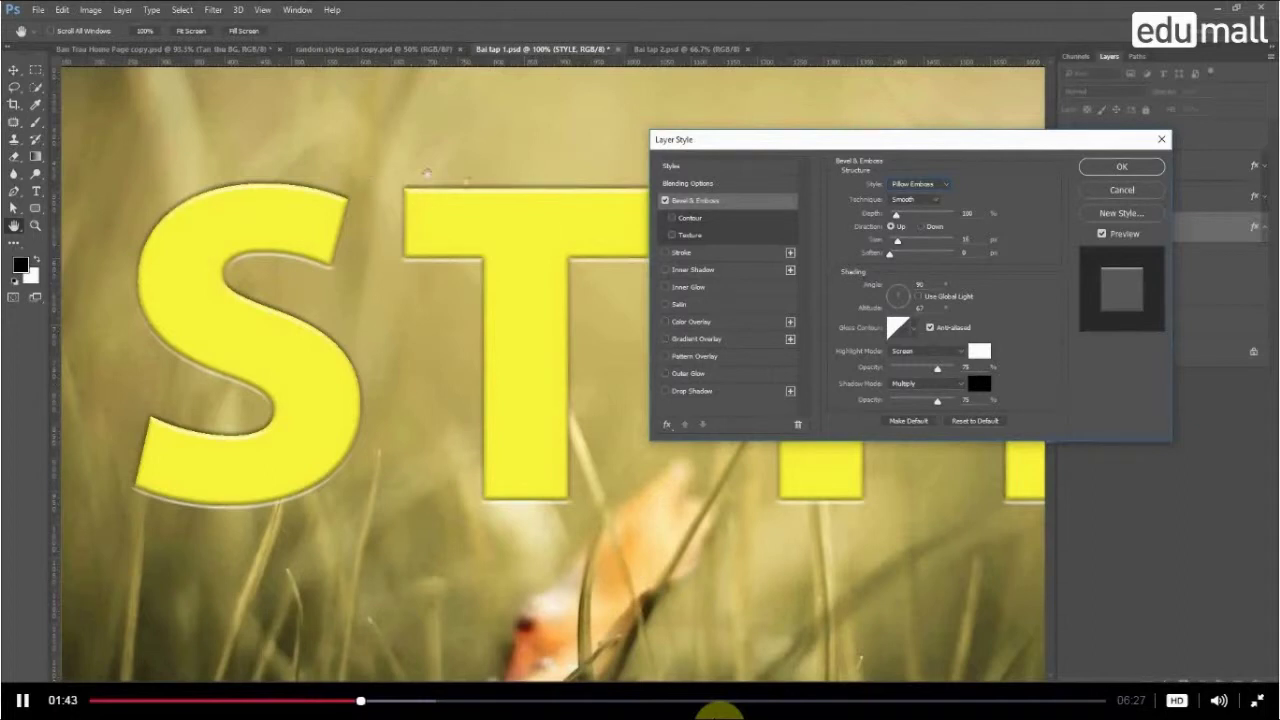
left_click(926, 185)
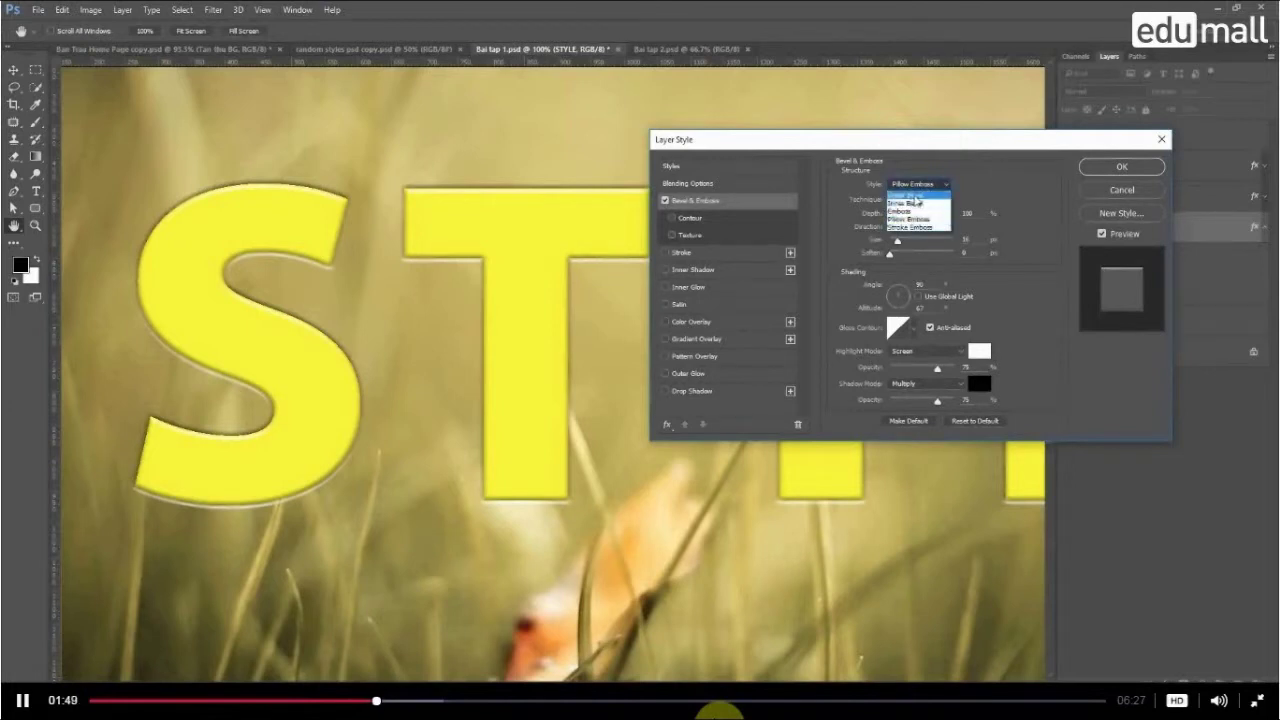
left_click(913, 203)
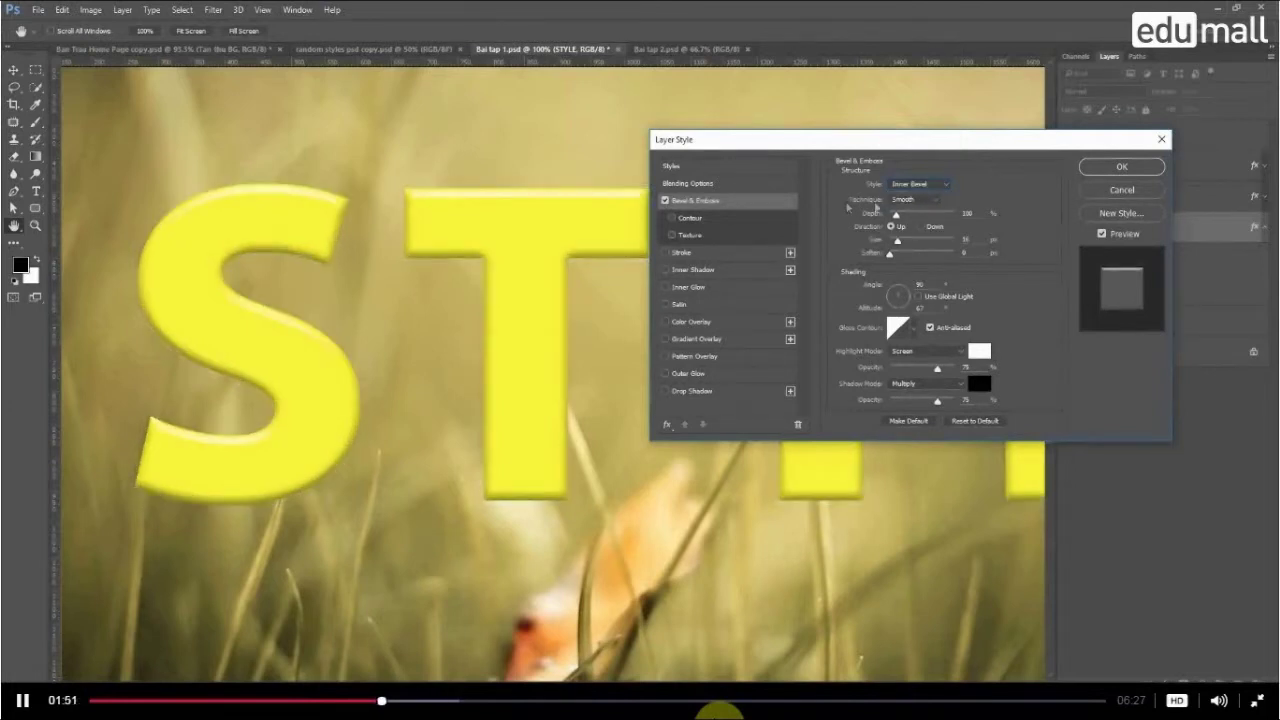
Compare the Chisel Hard and Chisel Soft techniques on the inner bevel, and set the technique back to Smooth.
left_click(919, 201)
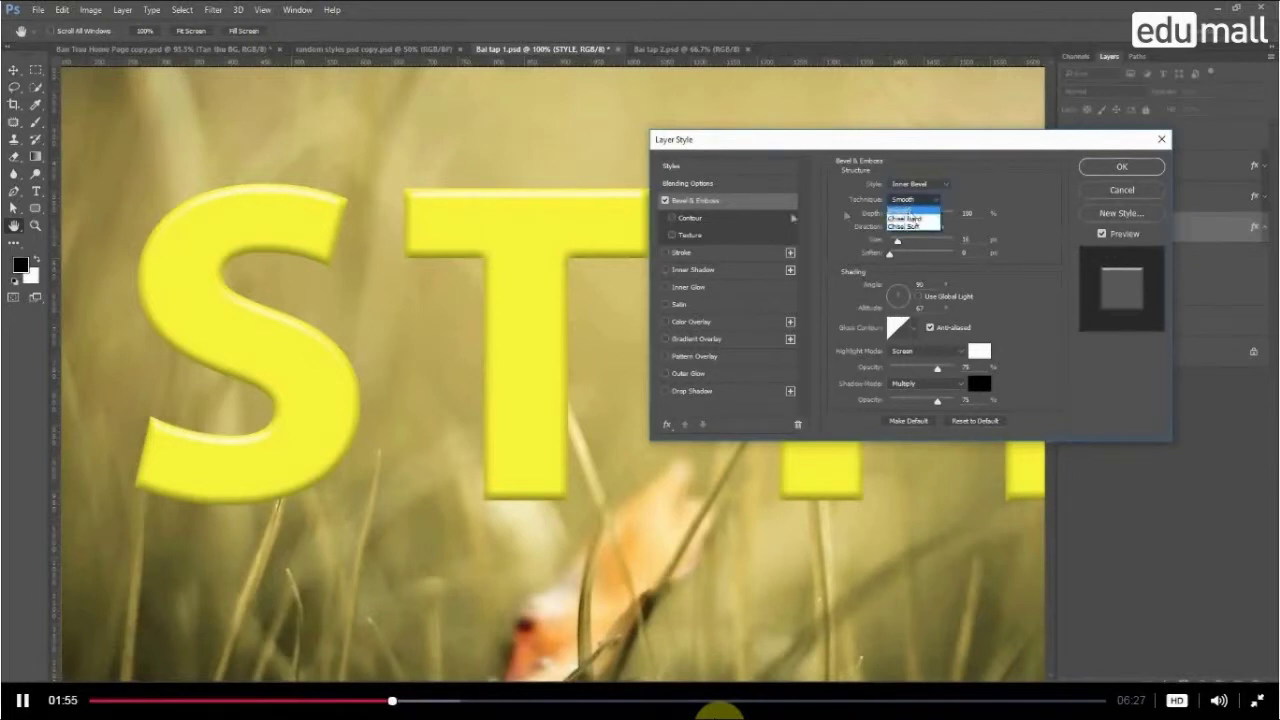
left_click(915, 219)
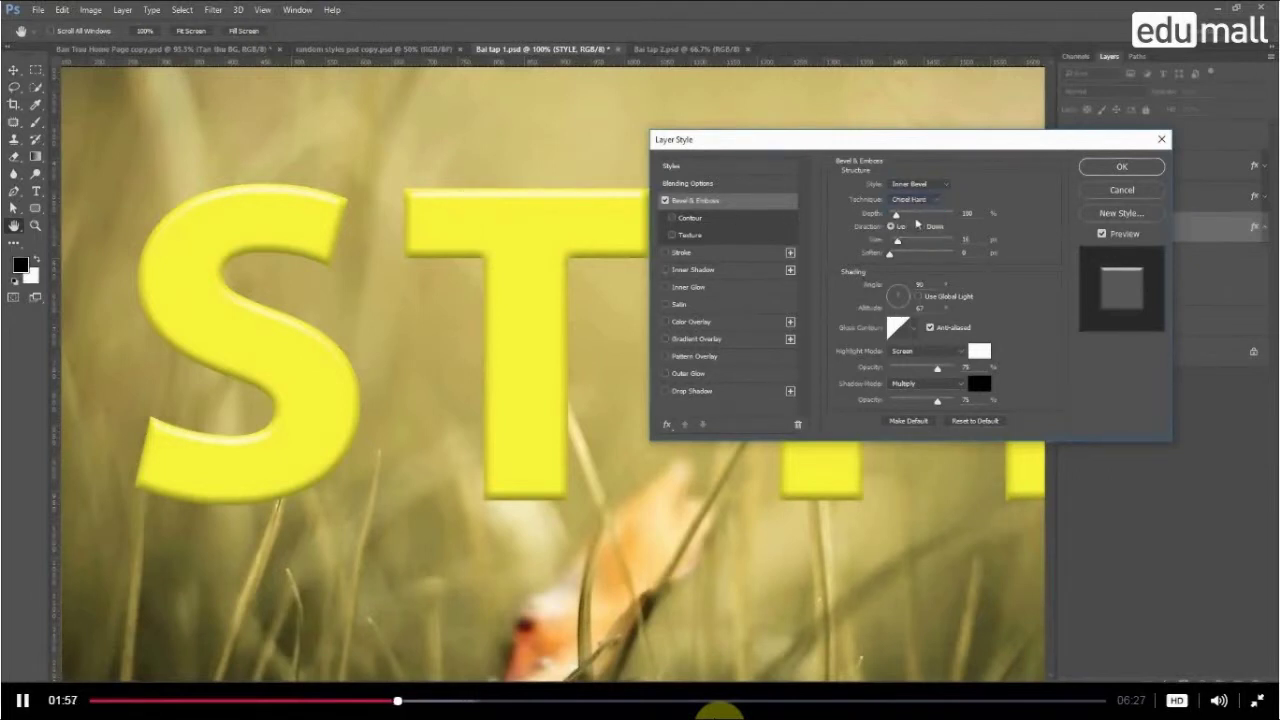
left_click(915, 201)
left_click(912, 233)
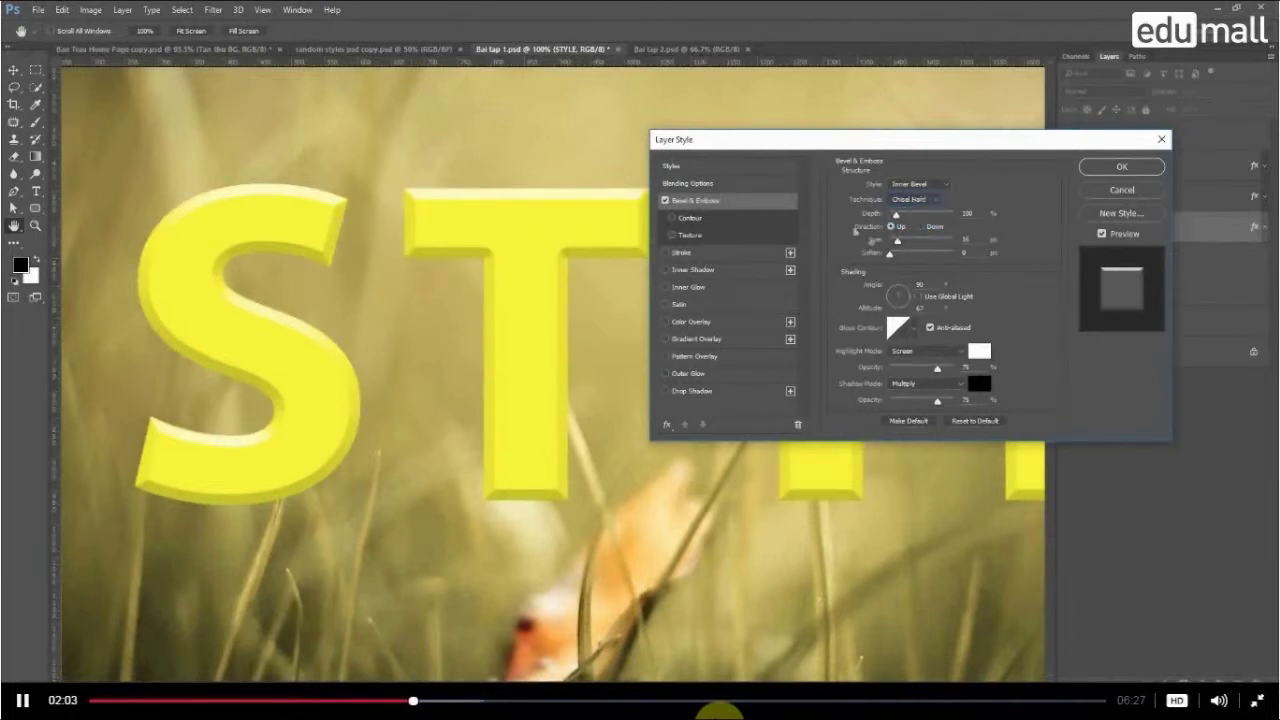
left_click(925, 203)
left_click(910, 218)
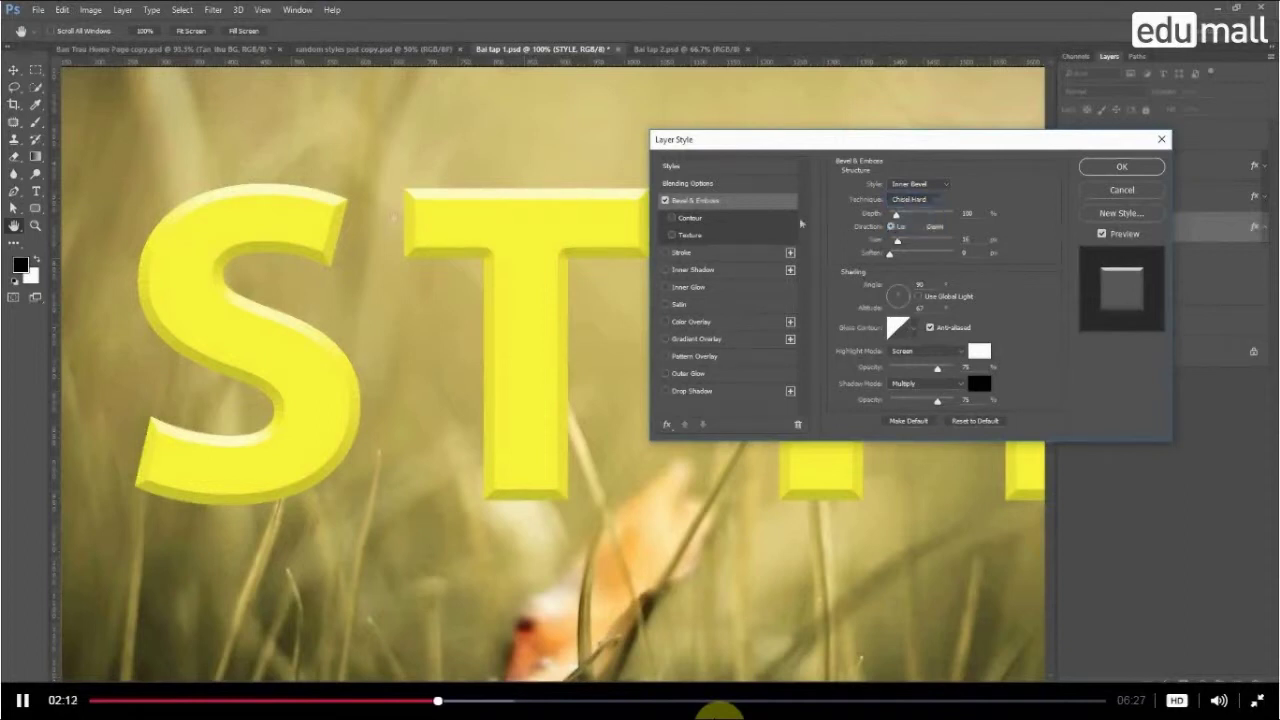
left_click(911, 200)
left_click(910, 229)
left_click(915, 200)
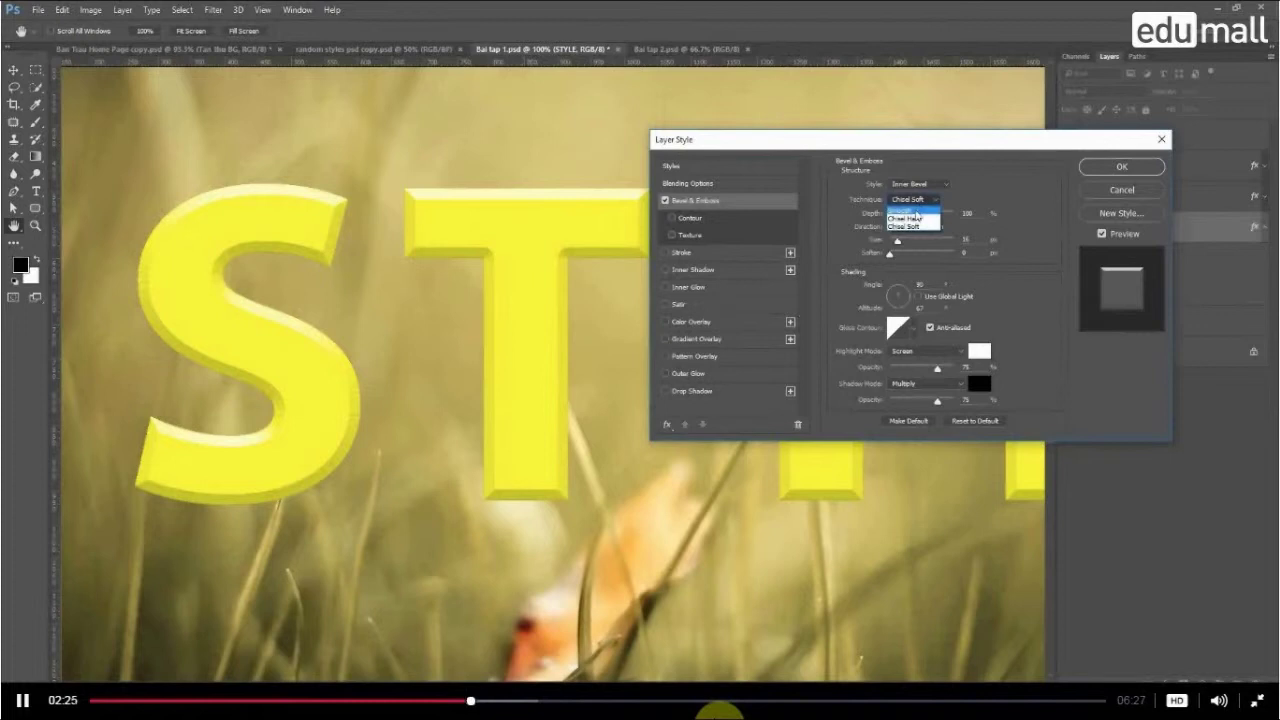
left_click(914, 212)
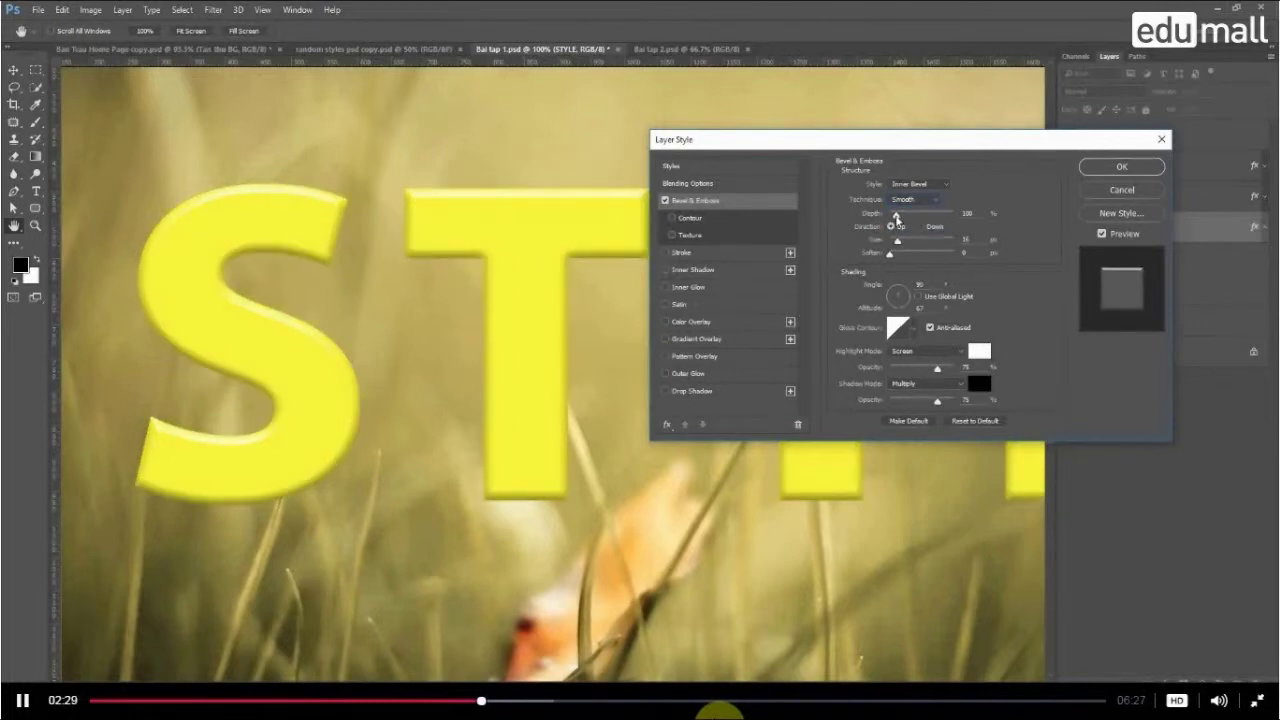
Fine-tune the bevel's depth, compare the Down direction with Up, keeping Up, and increase the size to about 38 px.
mouse_move(897, 218)
left_mouse_down()
mouse_move(951, 224)
mouse_move(896, 223)
left_mouse_up()
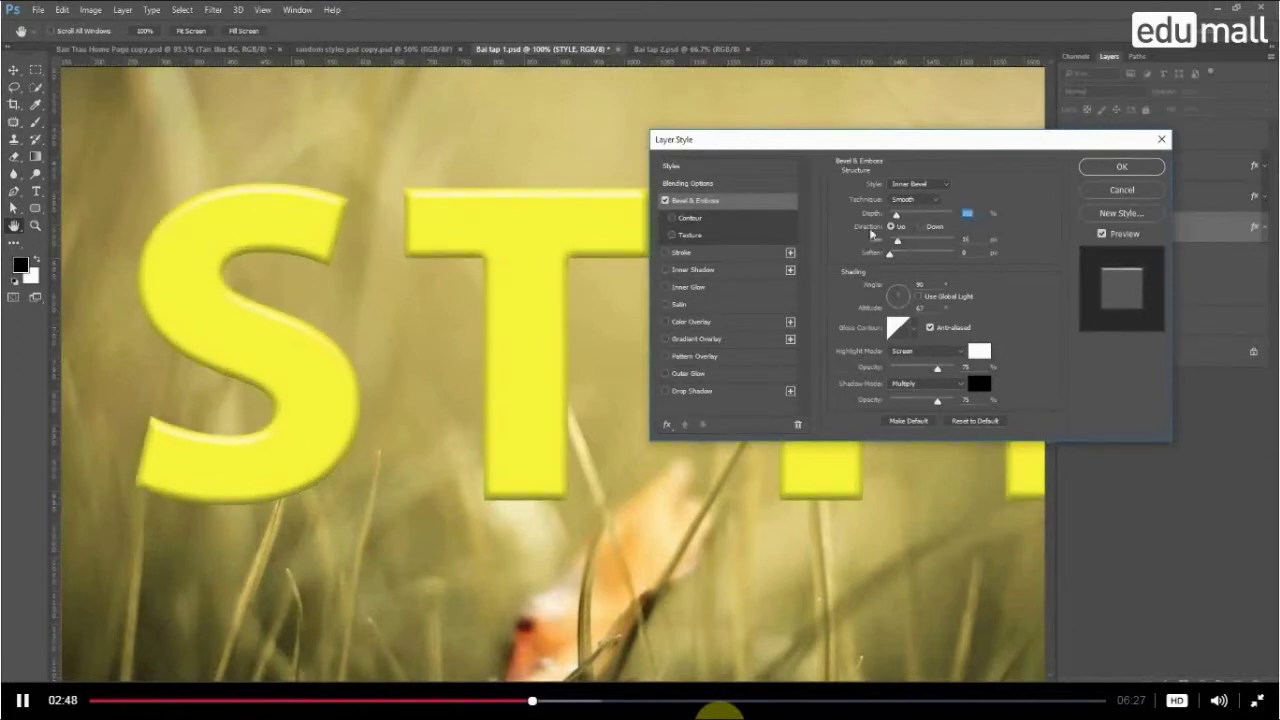
left_click(920, 227)
left_click(895, 227)
left_click_drag(897, 243, 904, 245)
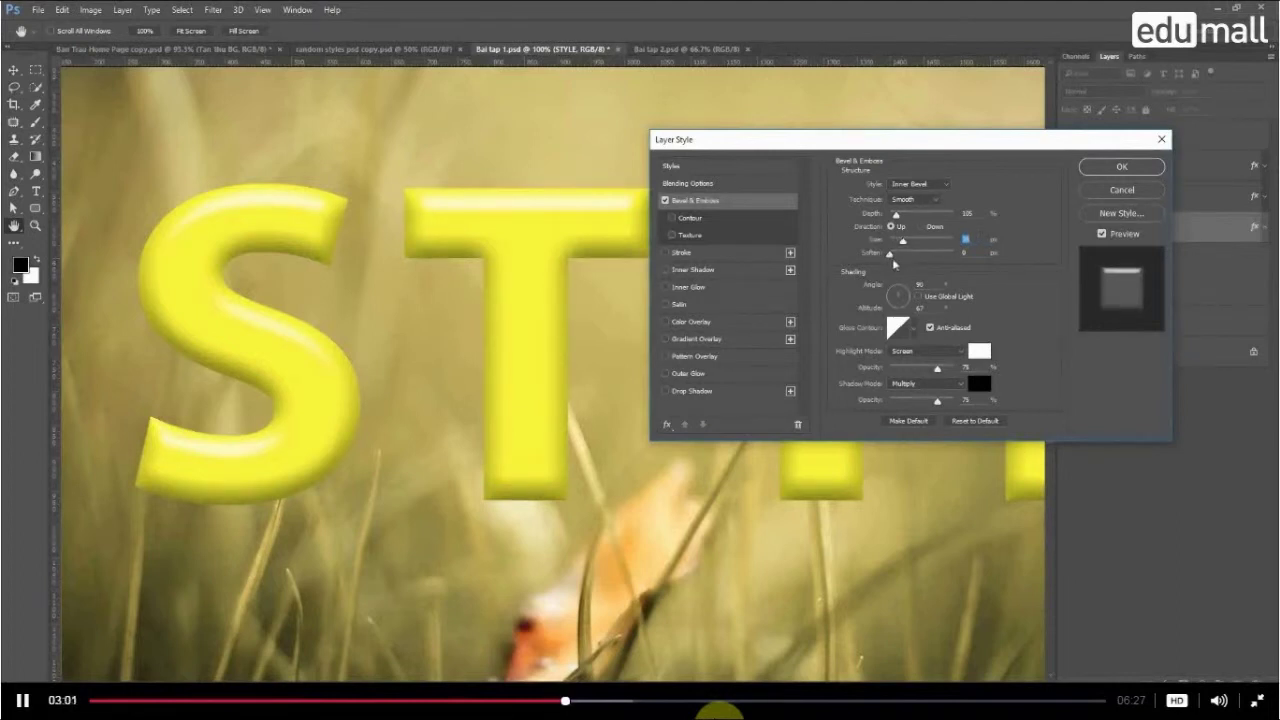
Switch the technique to Chisel Hard, try softening the bevel, and return Soften to 0 px.
left_click(914, 200)
left_click(914, 219)
left_click_drag(891, 257, 937, 262)
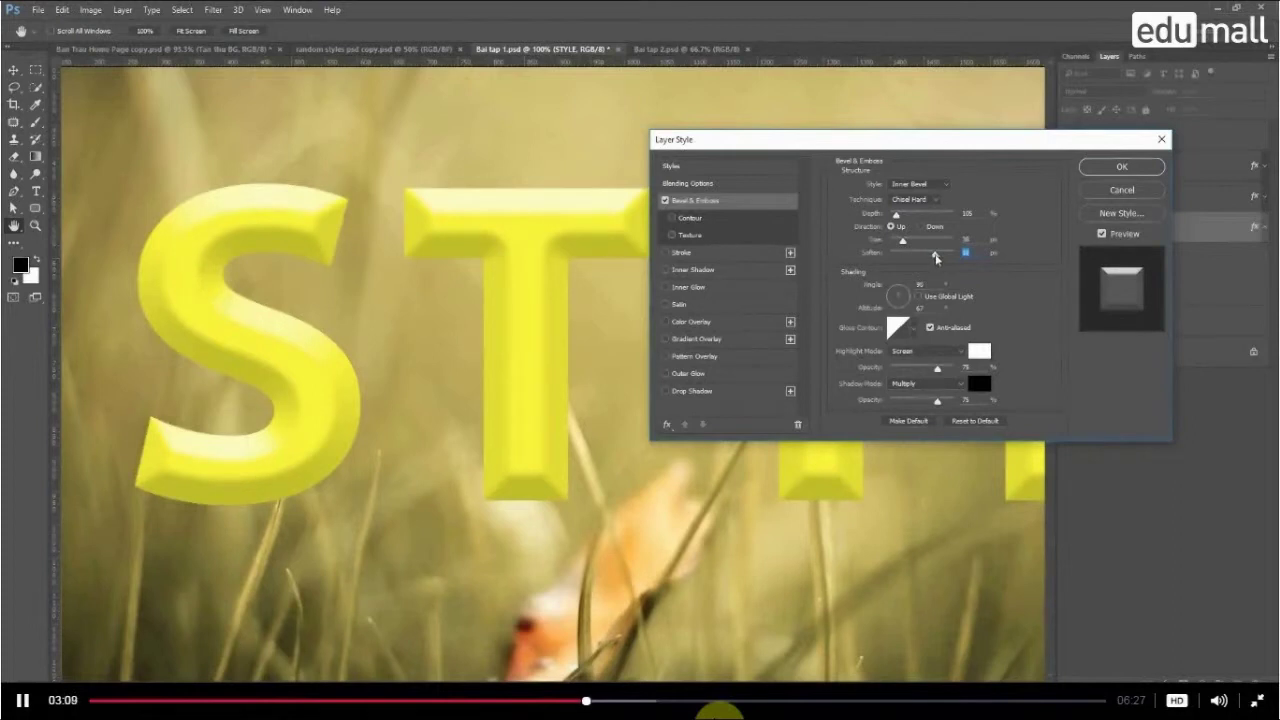
left_click_drag(932, 258, 890, 258)
Set the bevel technique to Smooth and its Soften value to 11 px.
left_click(927, 200)
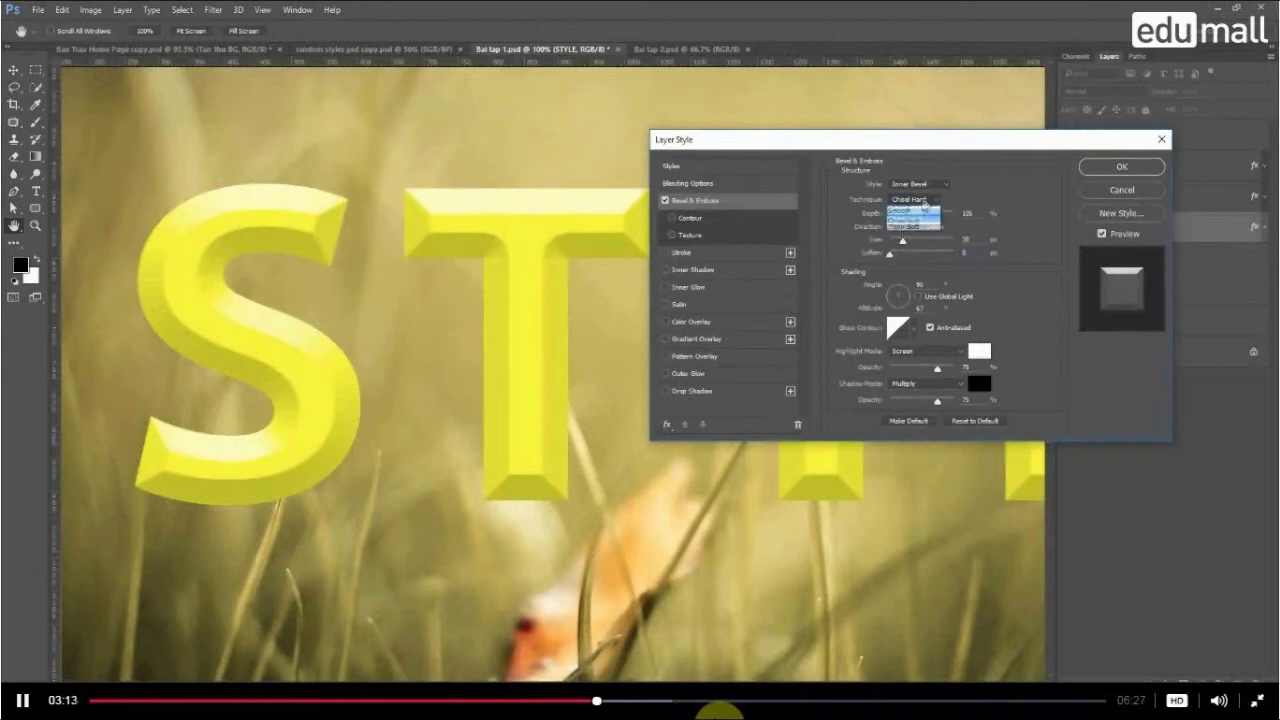
left_click(913, 212)
left_click_drag(890, 257, 936, 259)
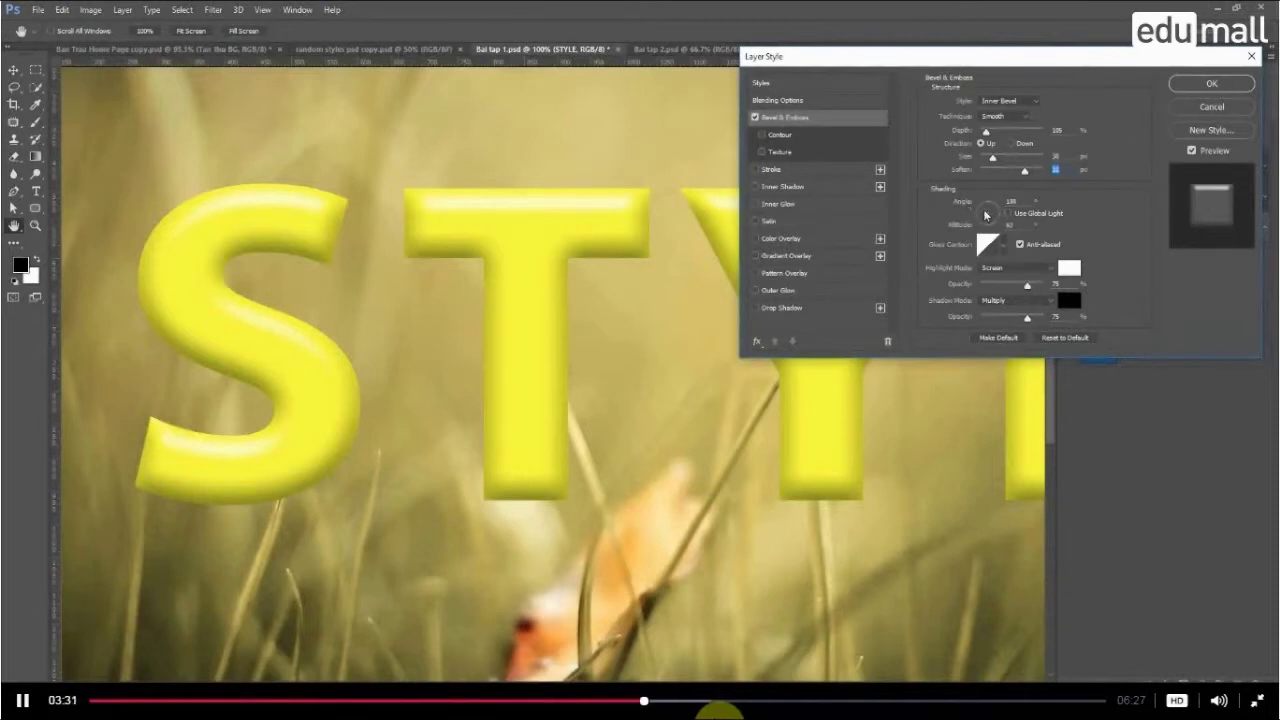
Try different light positions for the bevel's shading, and set the angle to 90° and the altitude to 67°.
left_click_drag(988, 213, 985, 215)
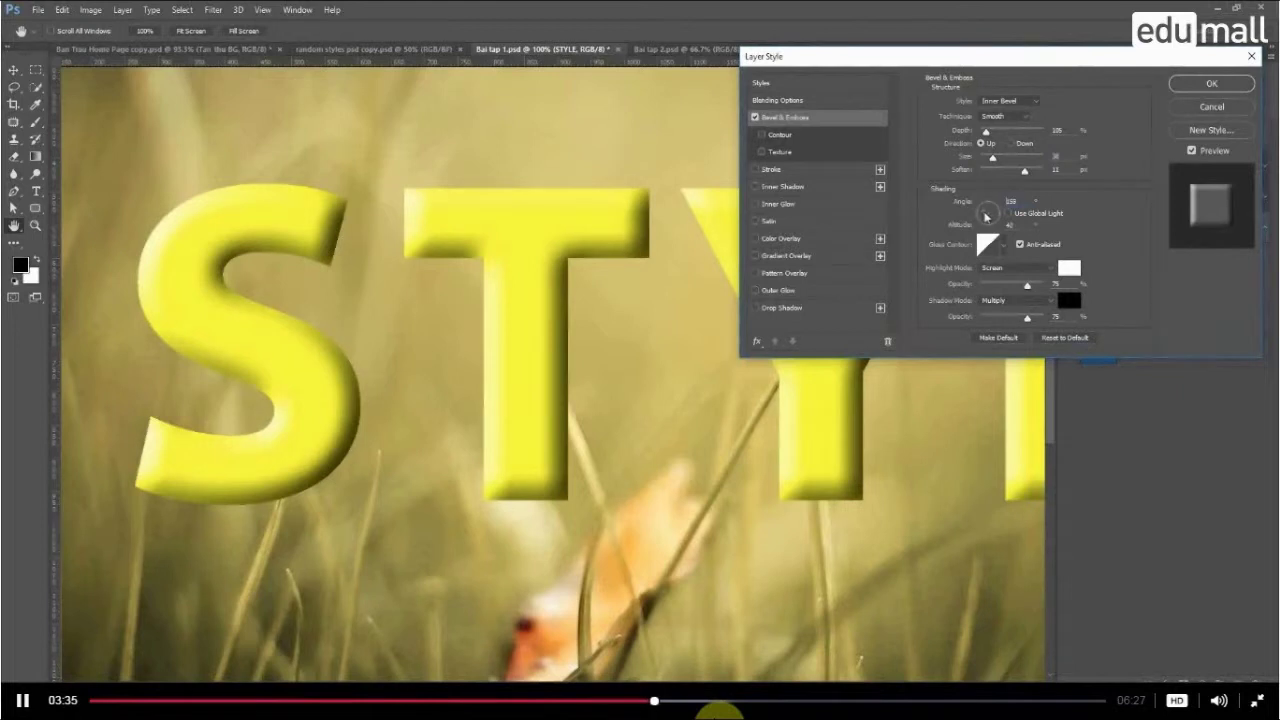
left_click(987, 213)
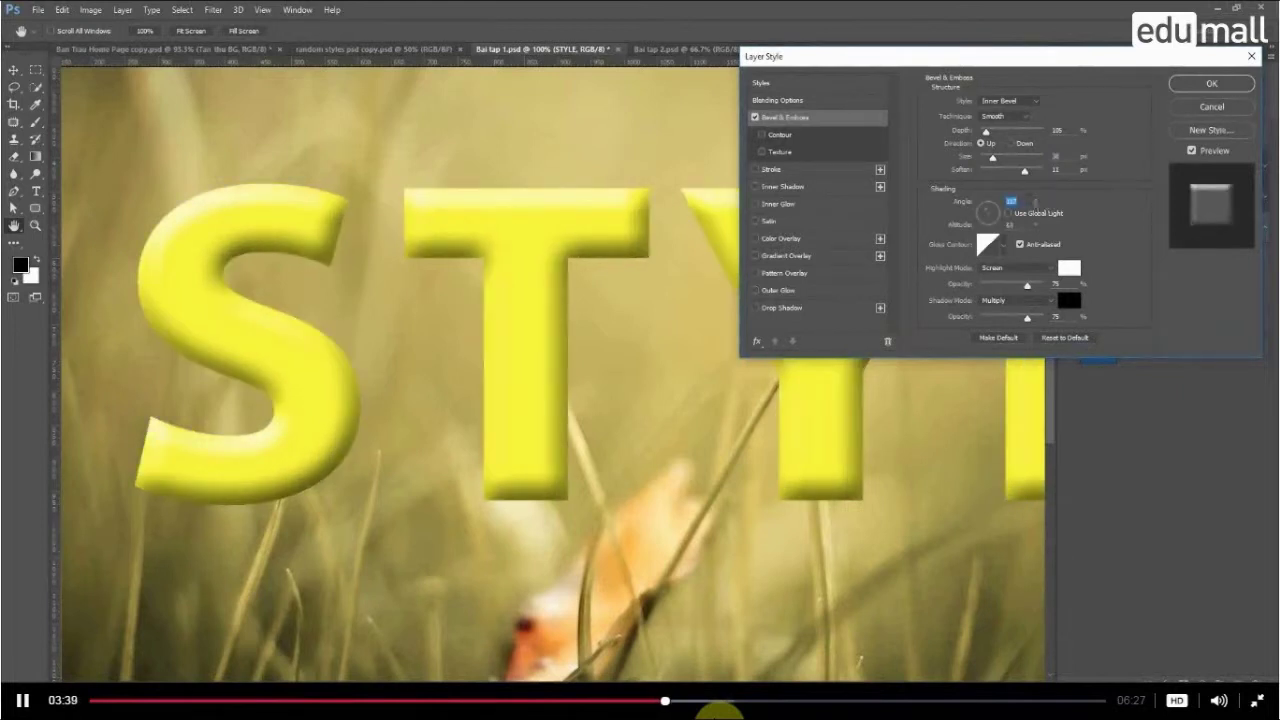
type("90")
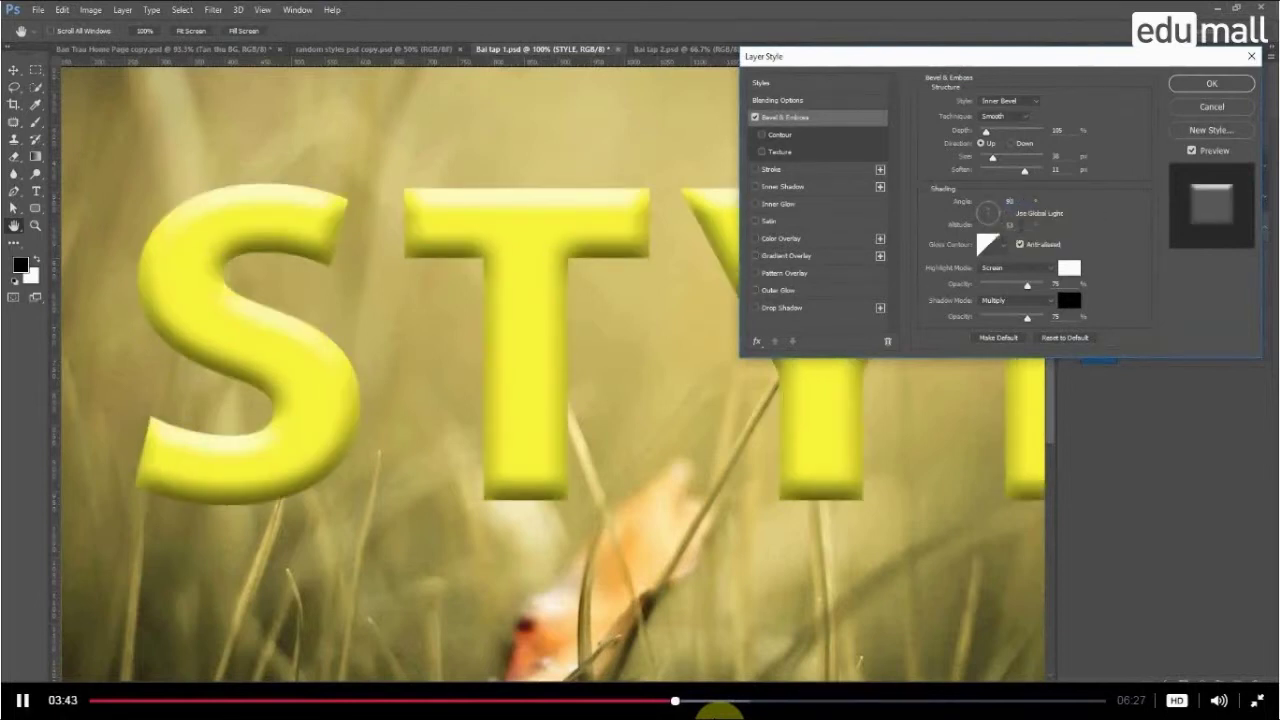
left_click(1009, 224)
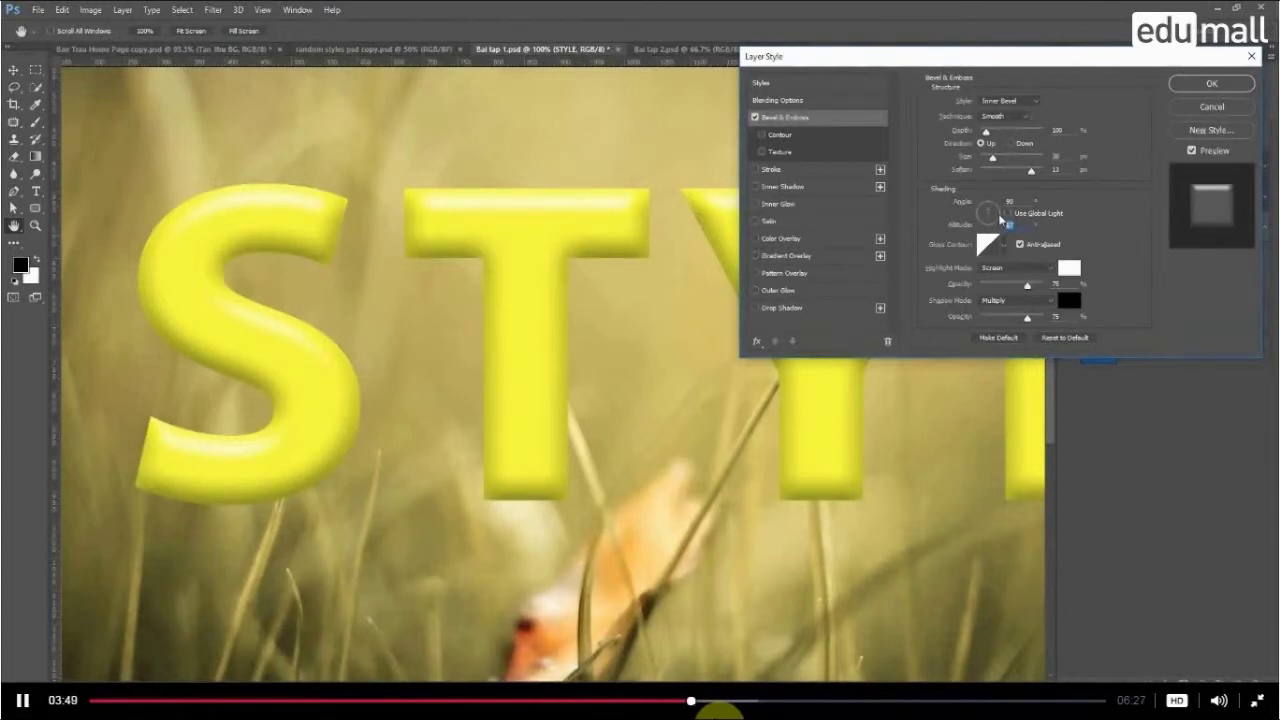
Try several gloss contour presets on the bevel, and return to the straight diagonal contour.
left_click(988, 245)
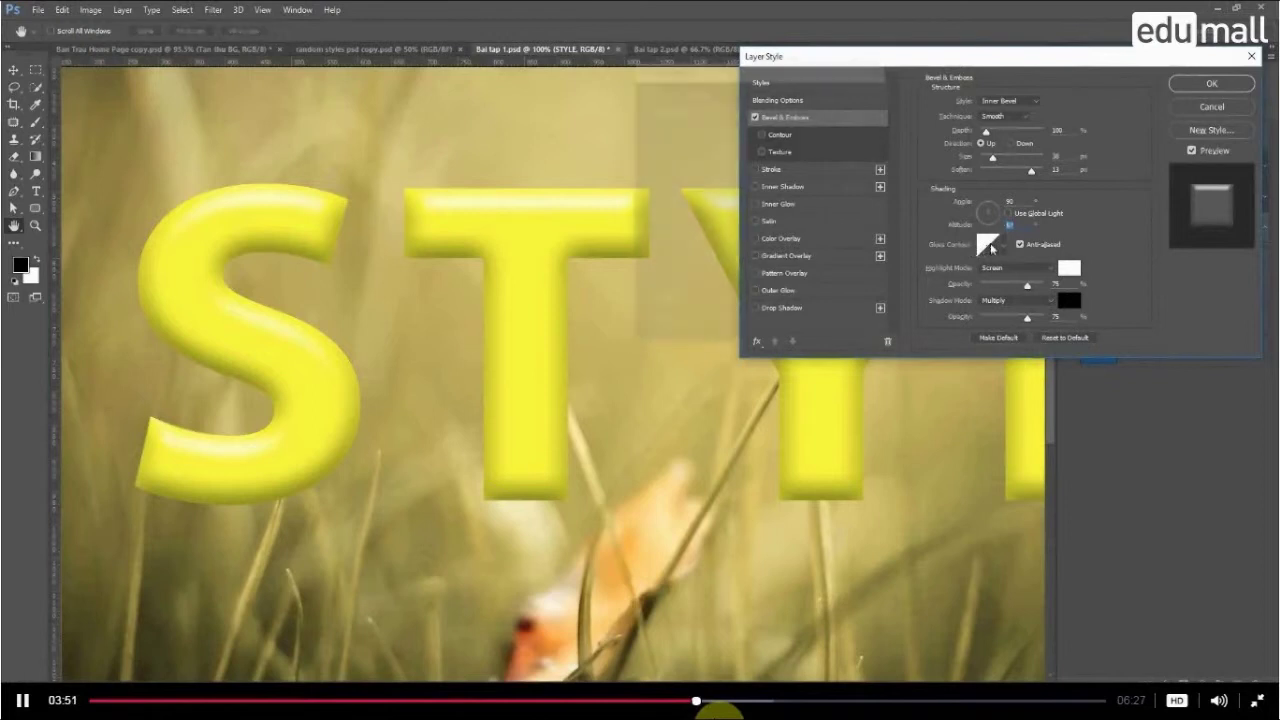
left_click(859, 118)
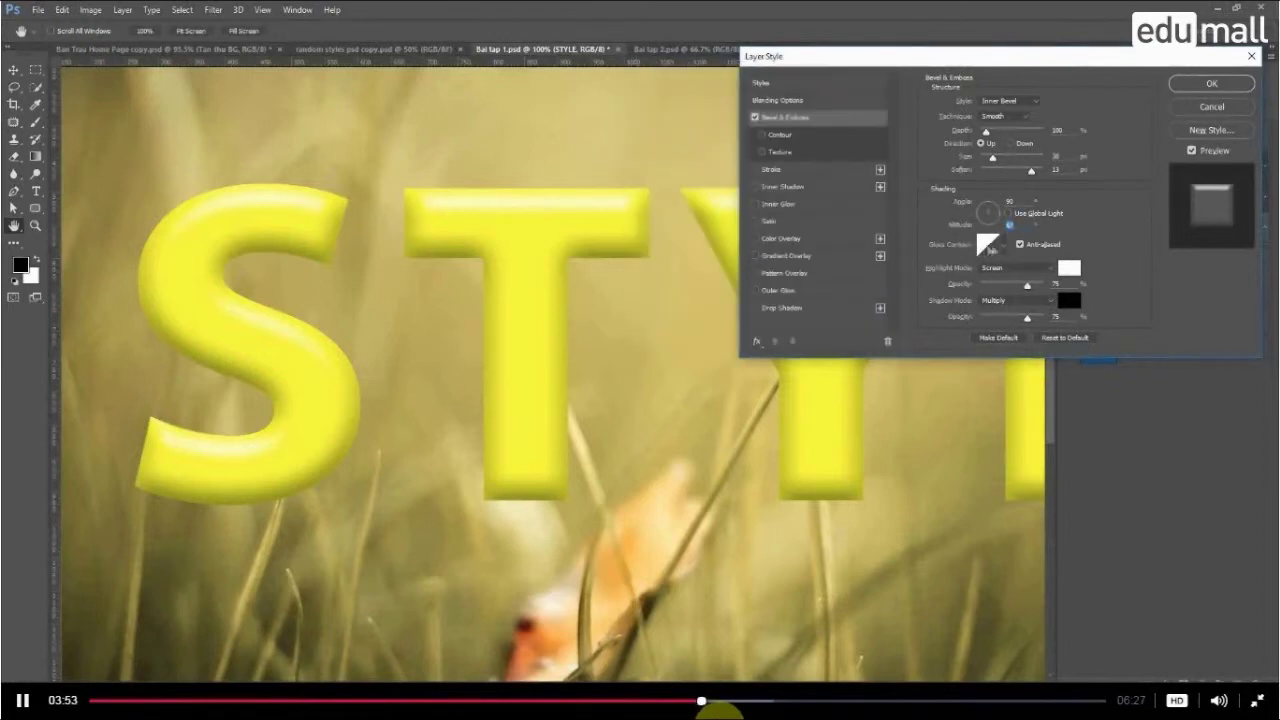
left_click(1005, 250)
left_click(943, 298)
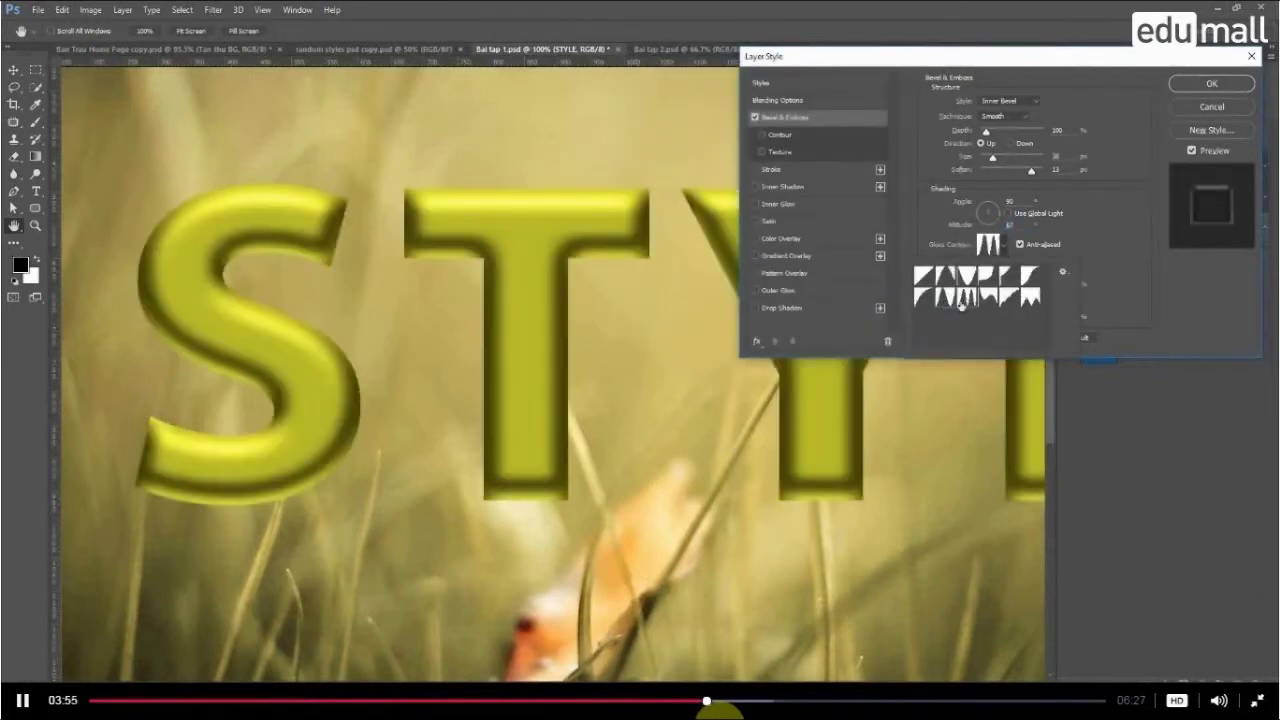
left_click(978, 282)
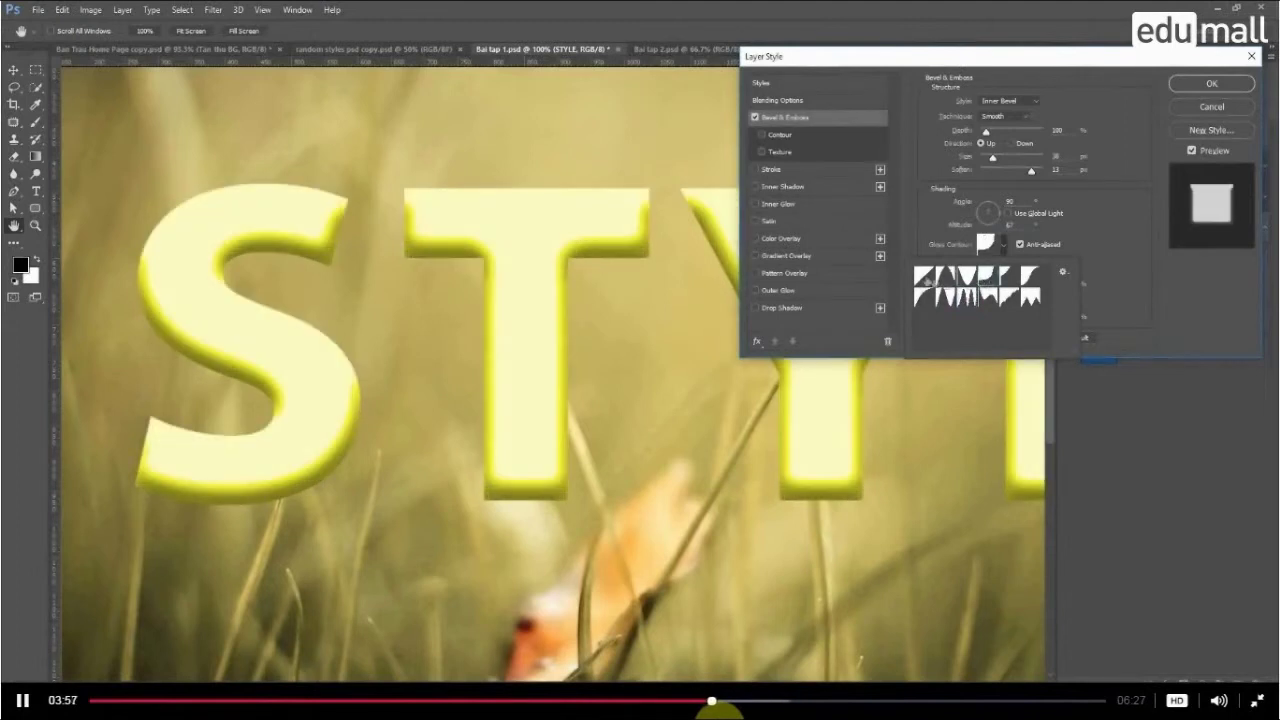
left_click(923, 276)
left_click(1107, 232)
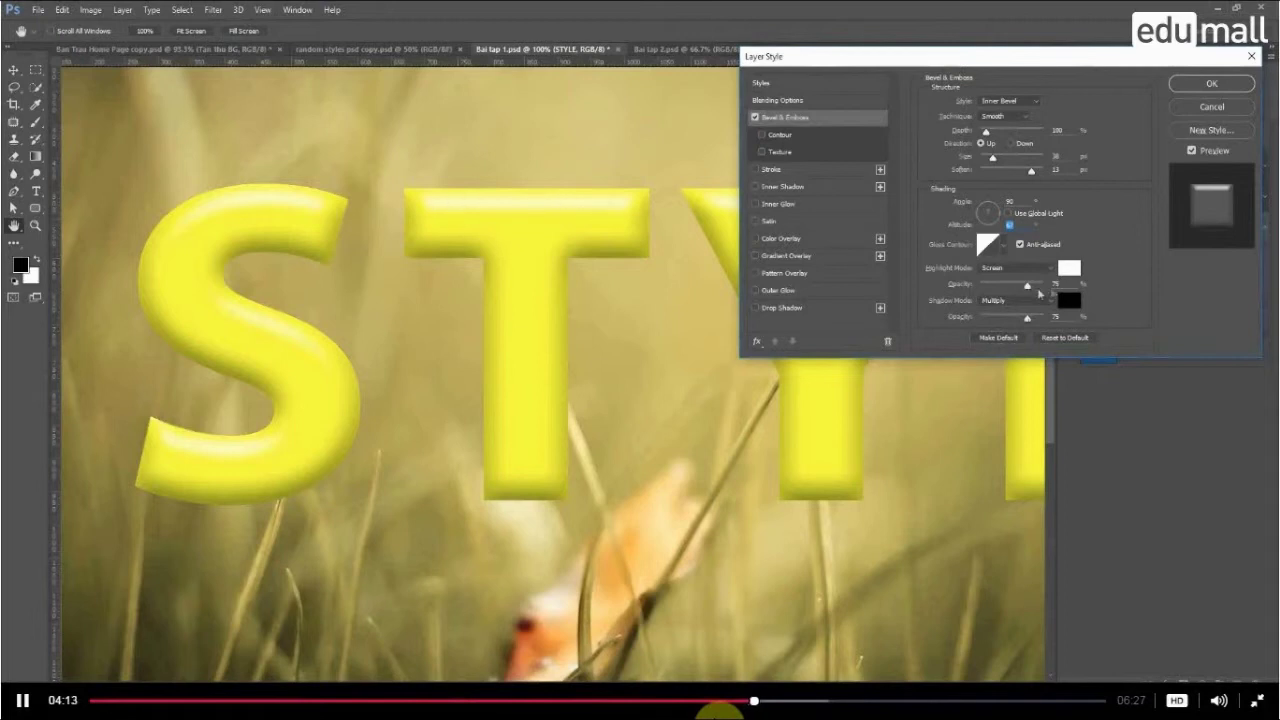
Set the bevel's highlight opacity to 100%, and turn on the Drop Shadow and Inner Glow effects.
left_click_drag(1029, 289, 1045, 288)
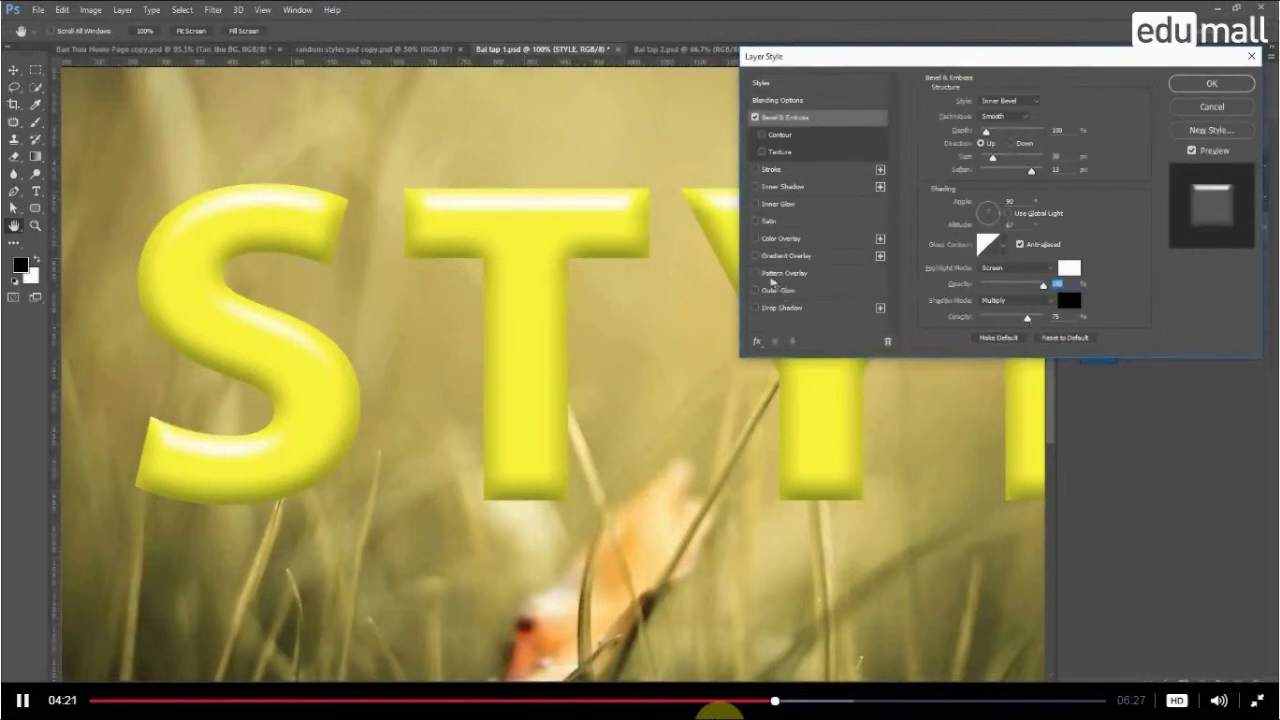
left_click(755, 308)
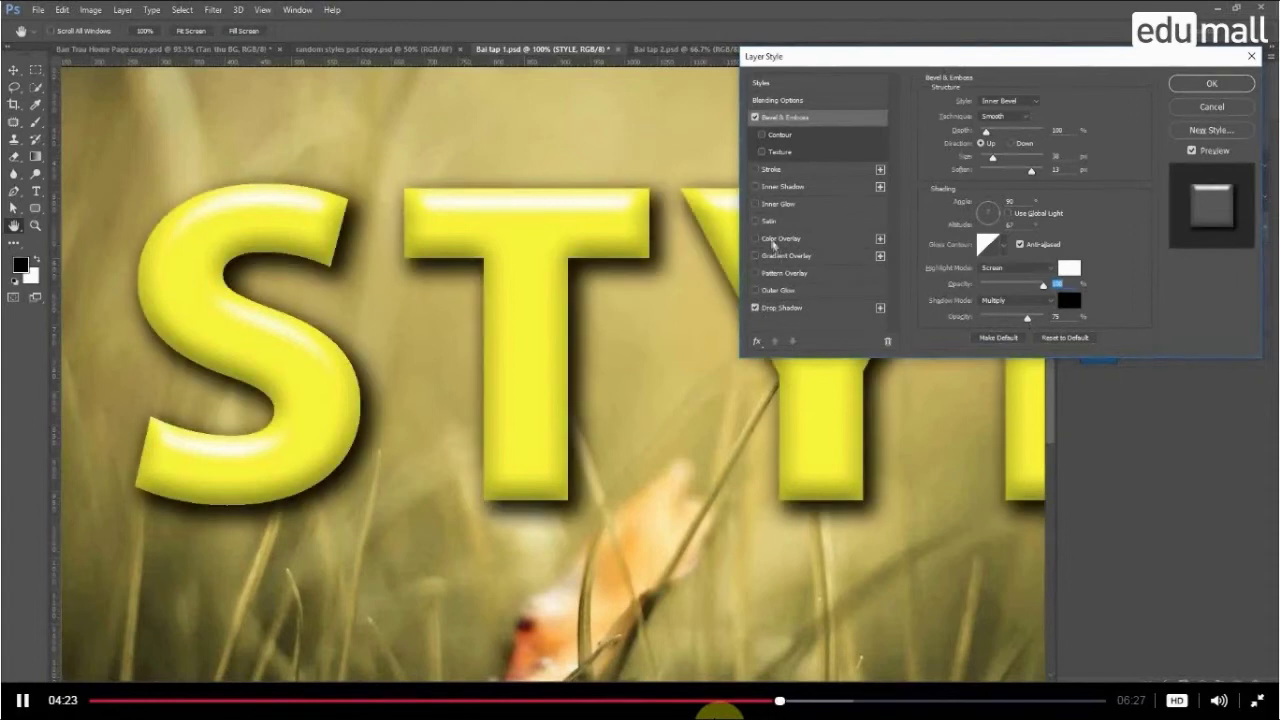
left_click(756, 204)
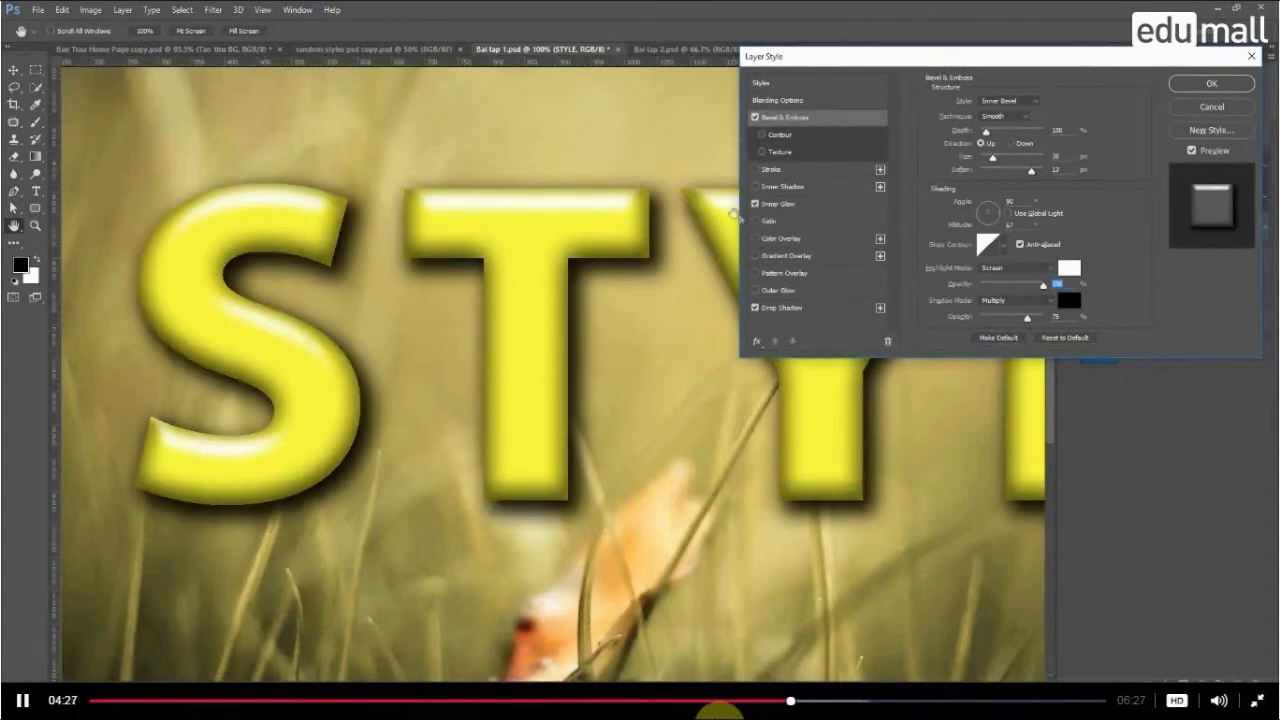
Try 100% opacity for the bevel's shadow, set it to 0%, and turn on the Stroke effect.
left_click_drag(1027, 319, 1062, 321)
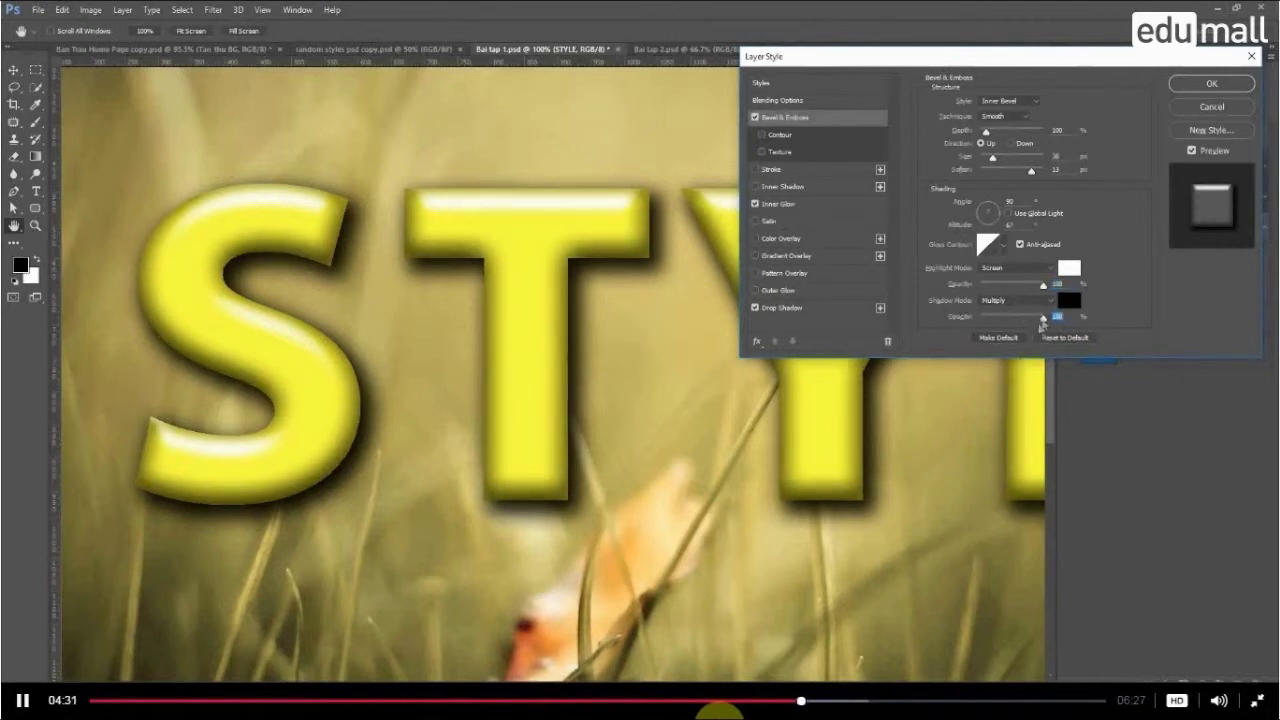
left_click_drag(1043, 317, 950, 323)
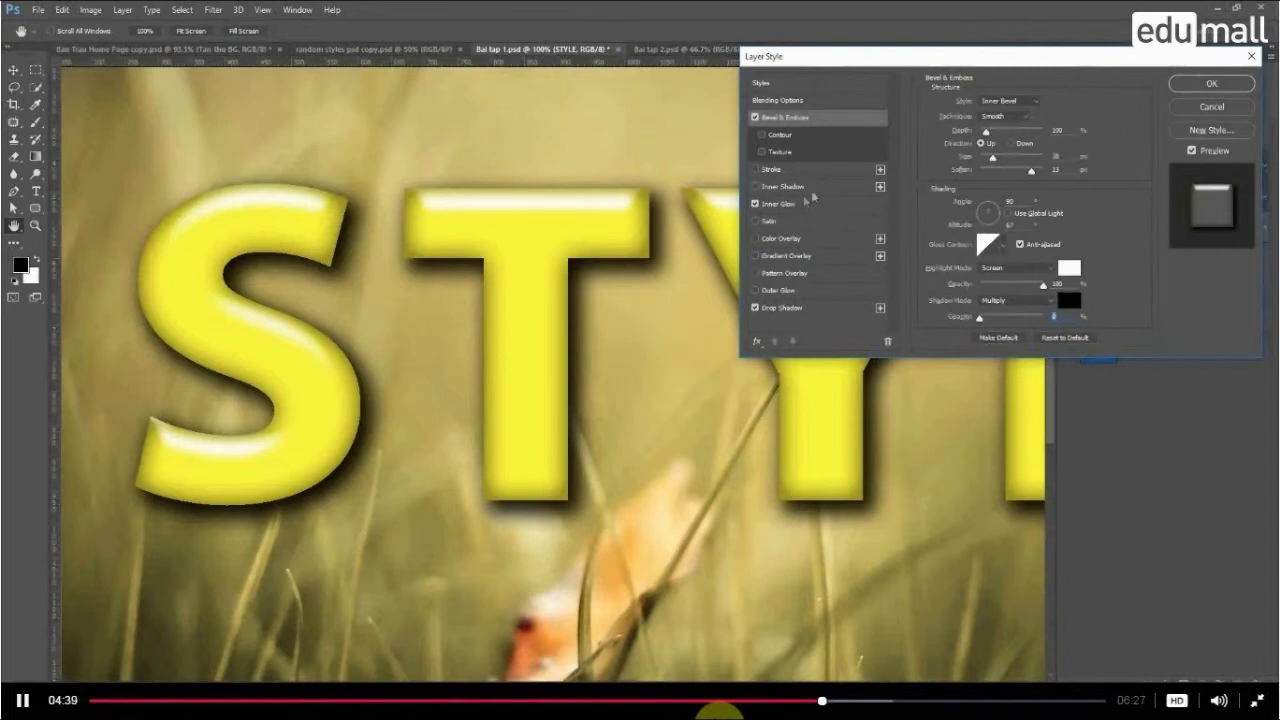
left_click(827, 169)
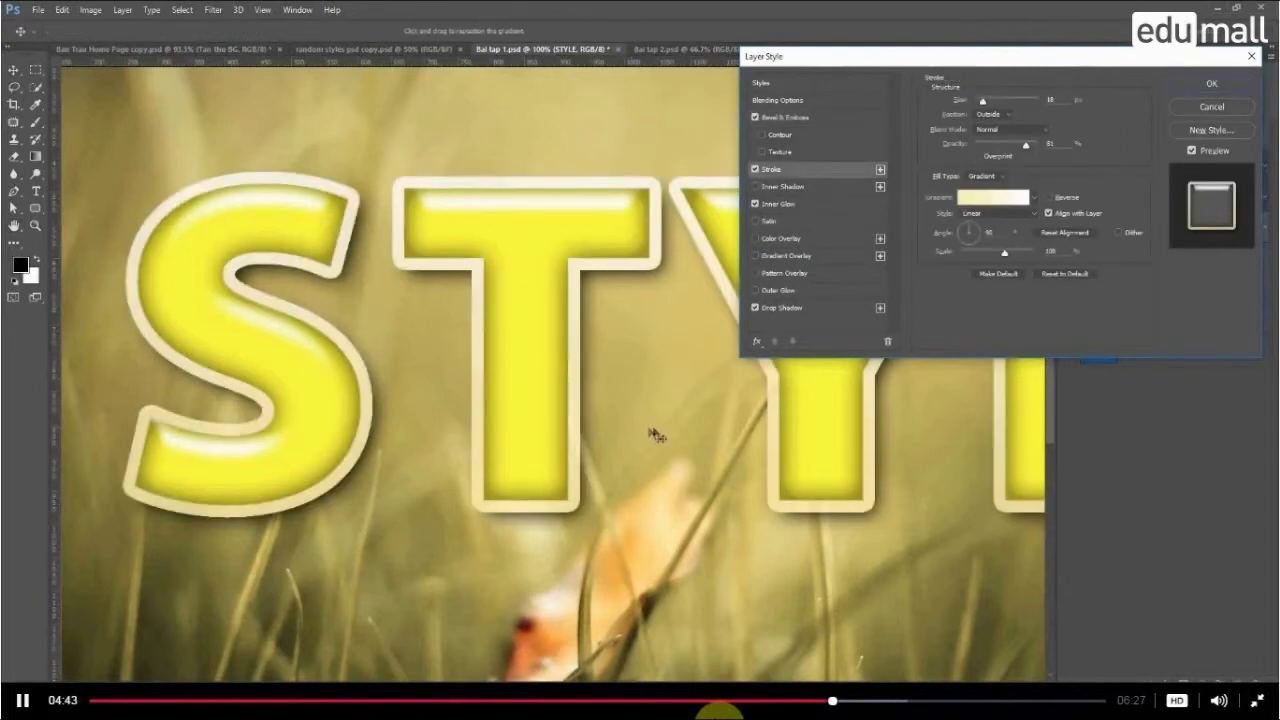
Return to the Bevel & Emboss settings, enable its Contour option and set the contour range to 100%.
left_click(823, 117)
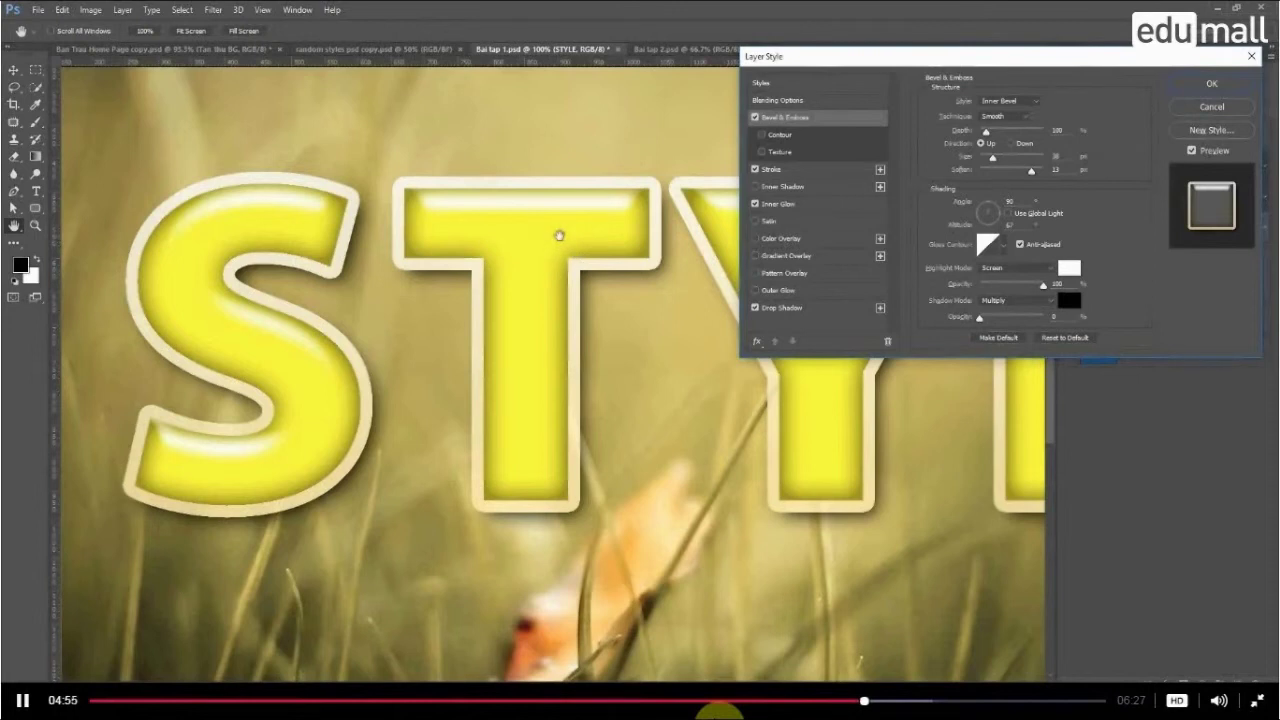
left_click(841, 135)
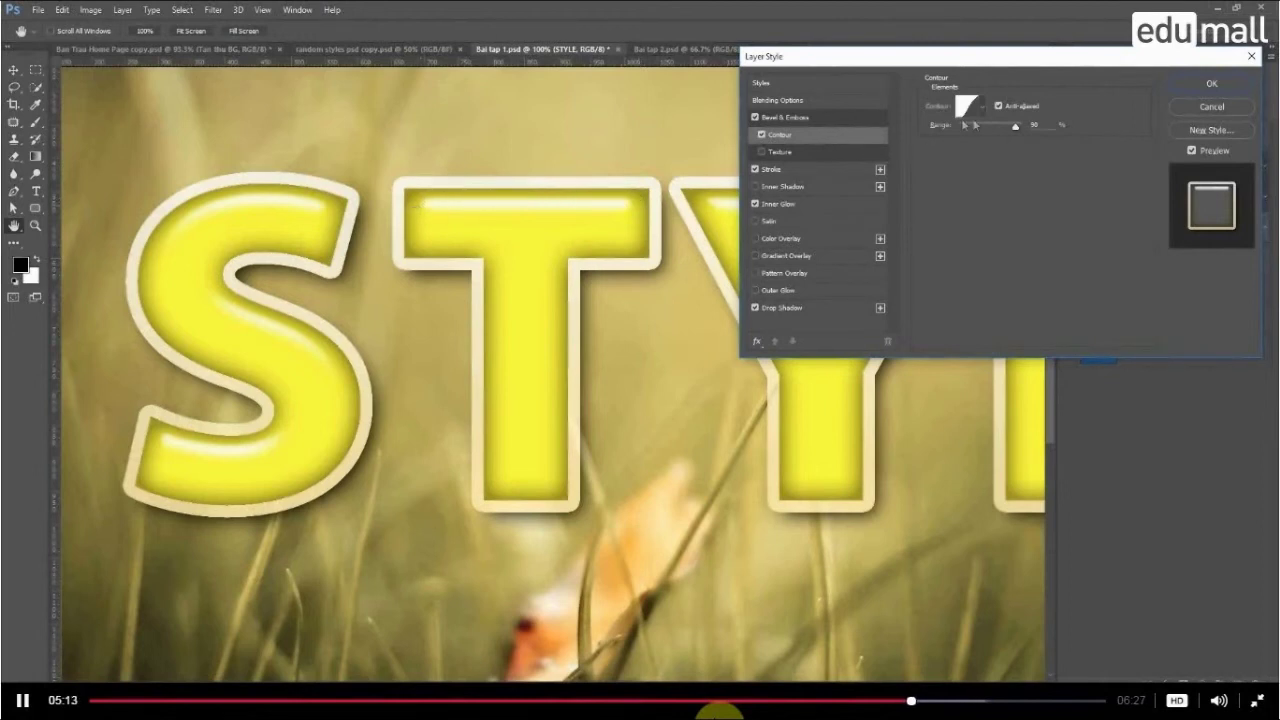
mouse_move(1001, 128)
left_mouse_down()
mouse_move(980, 128)
mouse_move(1040, 128)
mouse_move(1018, 130)
left_mouse_up()
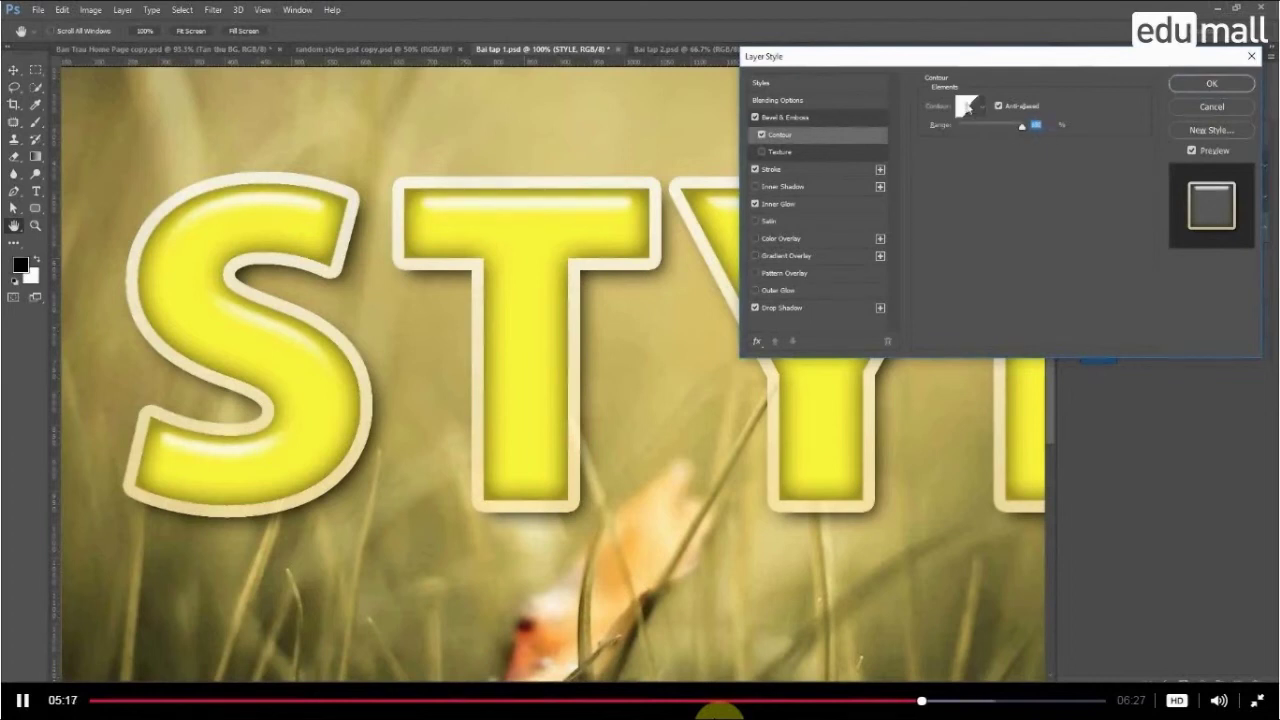
Try reshaping the bevel's contour curve by moving its middle point to input 48% and output 53%, and discard the change.
left_click(968, 107)
left_click(747, 198)
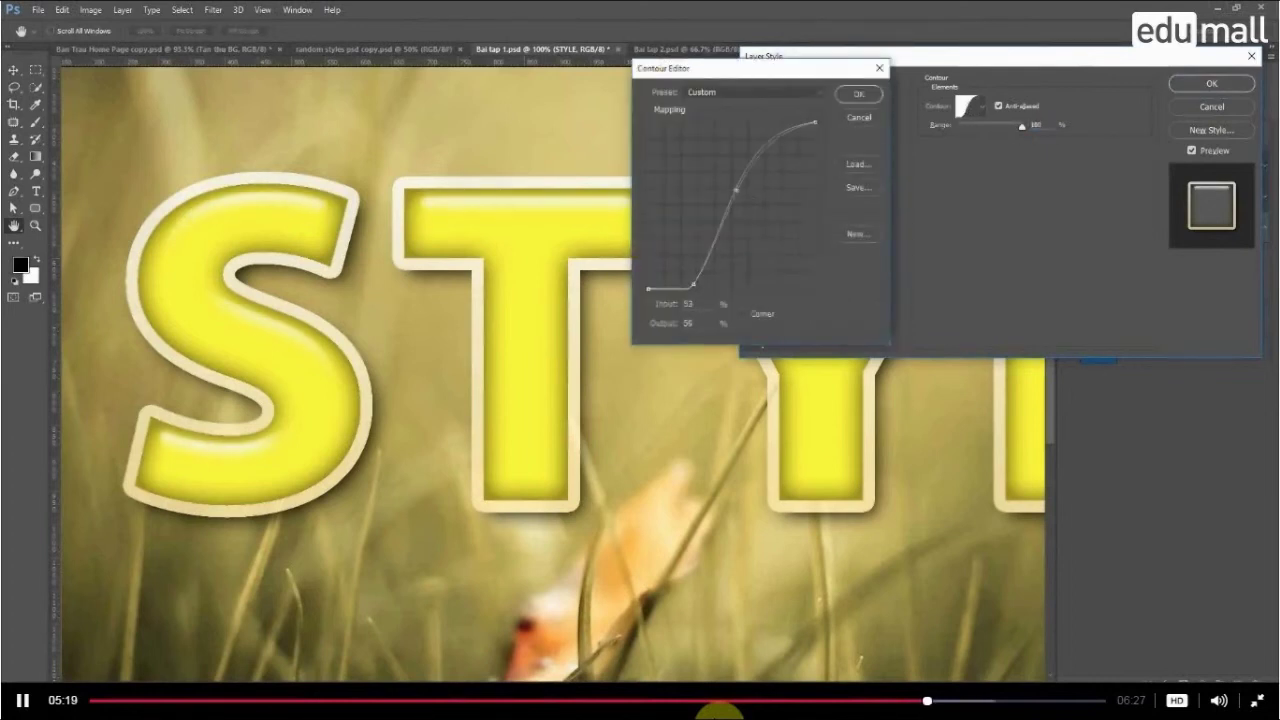
mouse_move(751, 202)
left_mouse_down()
mouse_move(737, 188)
mouse_move(745, 212)
mouse_move(729, 195)
mouse_move(737, 125)
mouse_move(727, 202)
left_mouse_up()
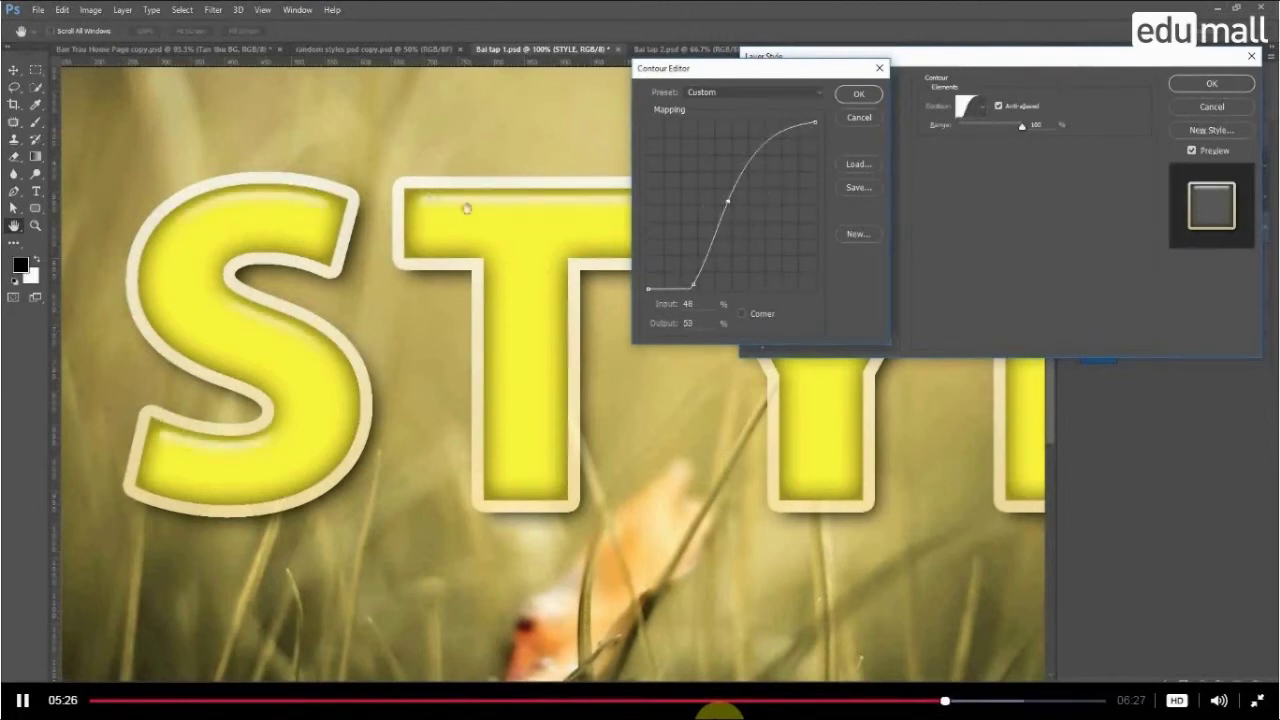
left_click(867, 120)
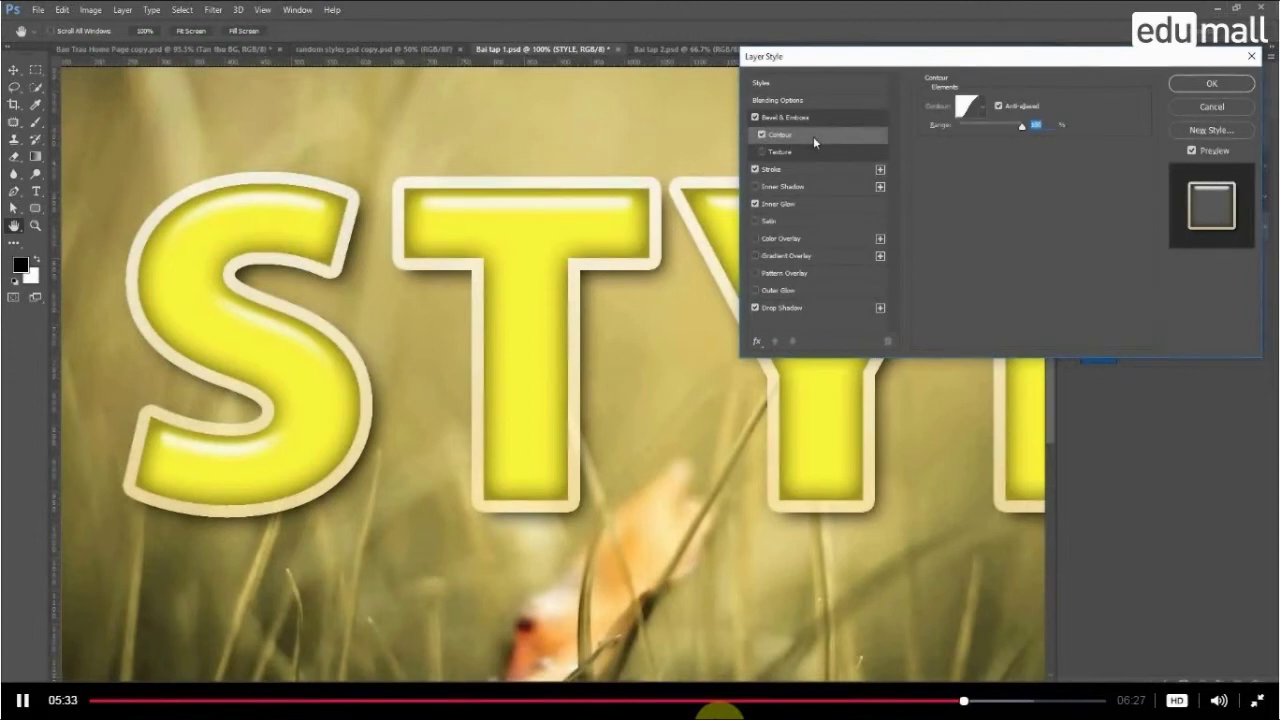
left_click(968, 106)
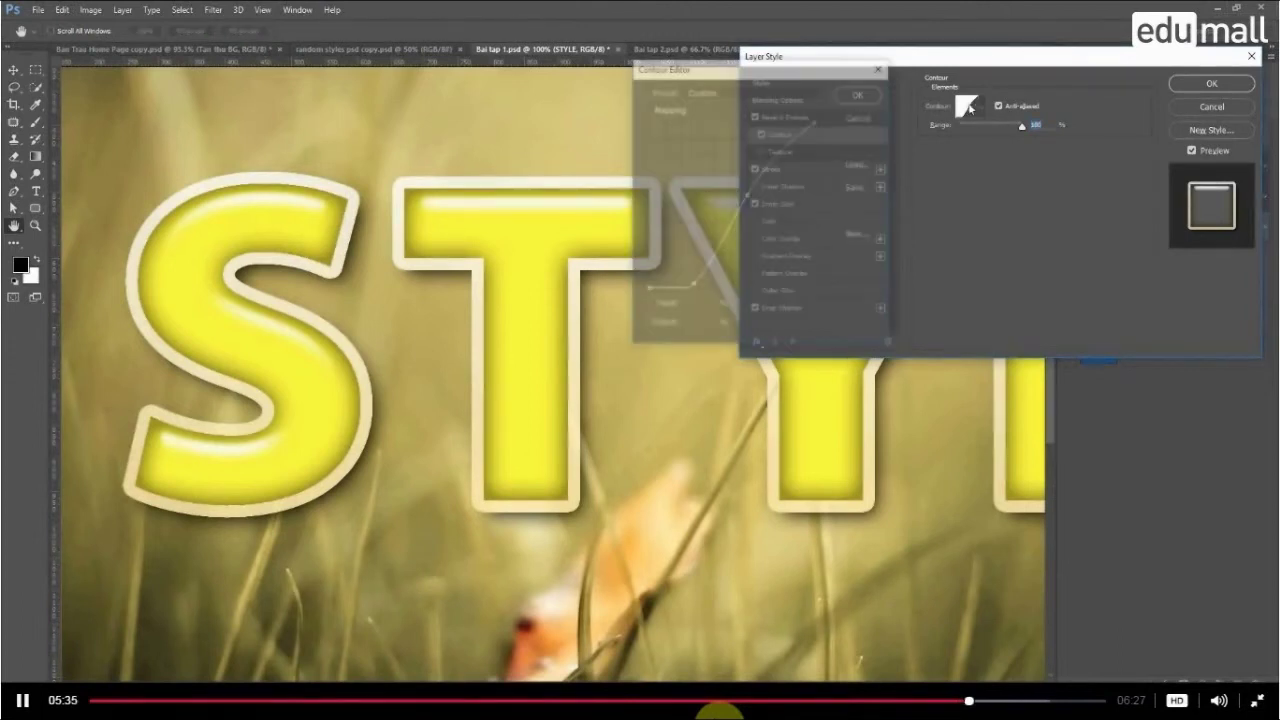
left_click(866, 118)
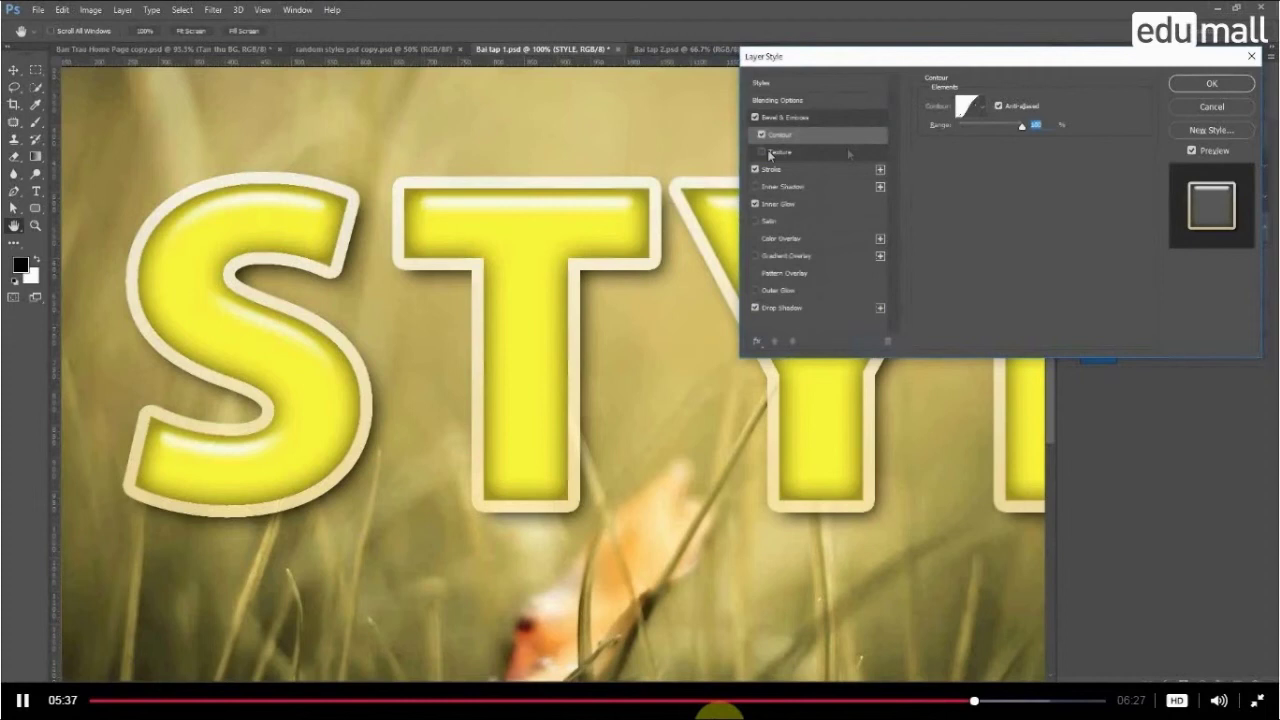
Try a black-and-white mottled pattern as the bevel's texture, and turn the Texture option off.
left_click(817, 153)
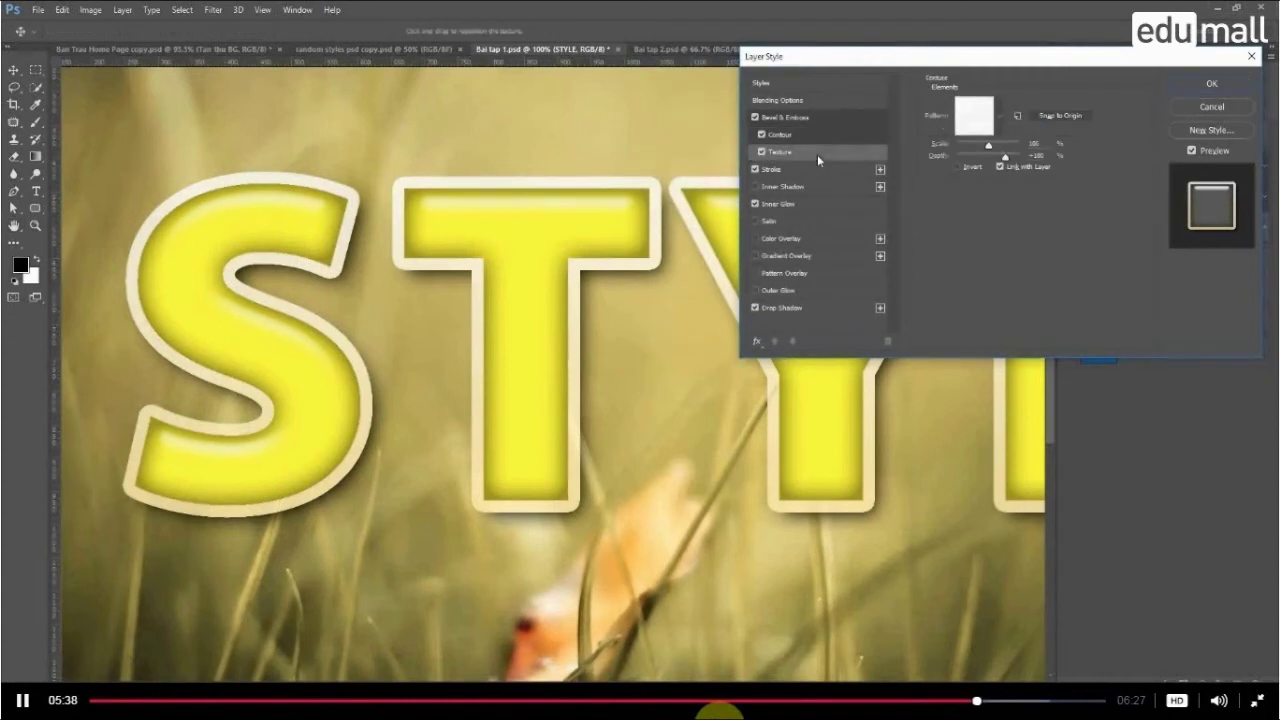
left_click(1000, 122)
left_click(1015, 180)
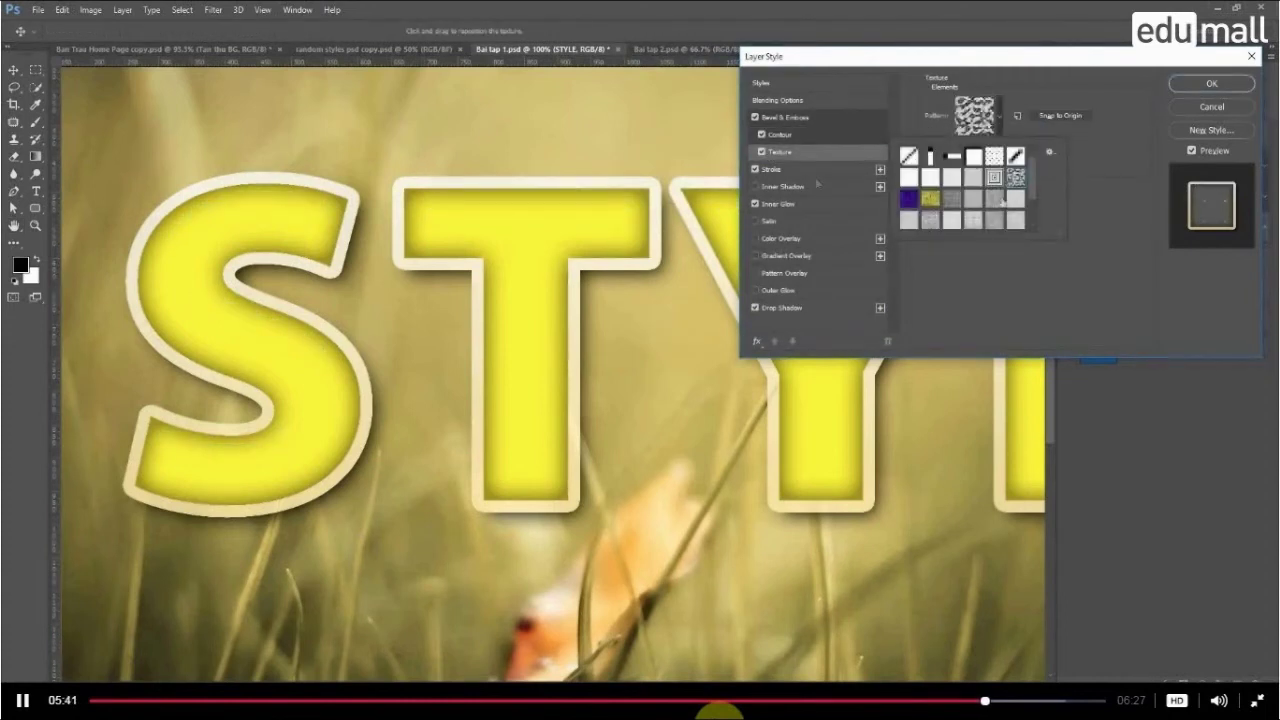
left_click(1095, 200)
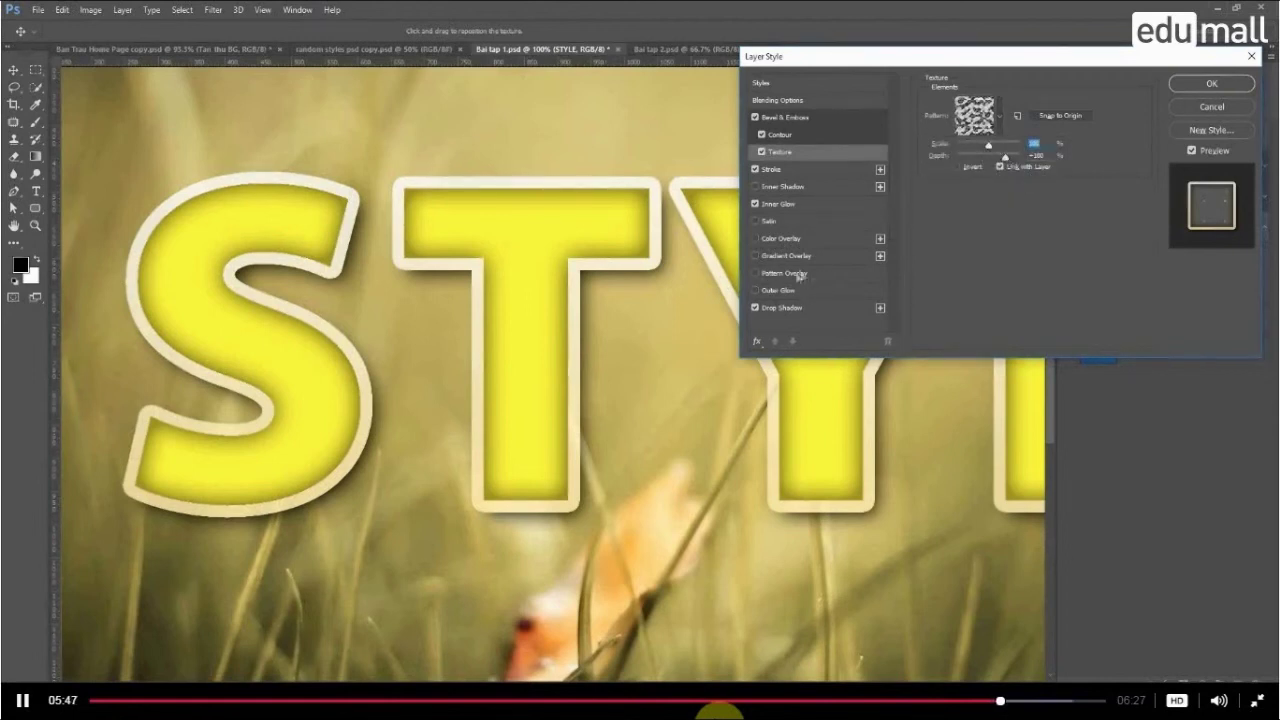
left_click(761, 153)
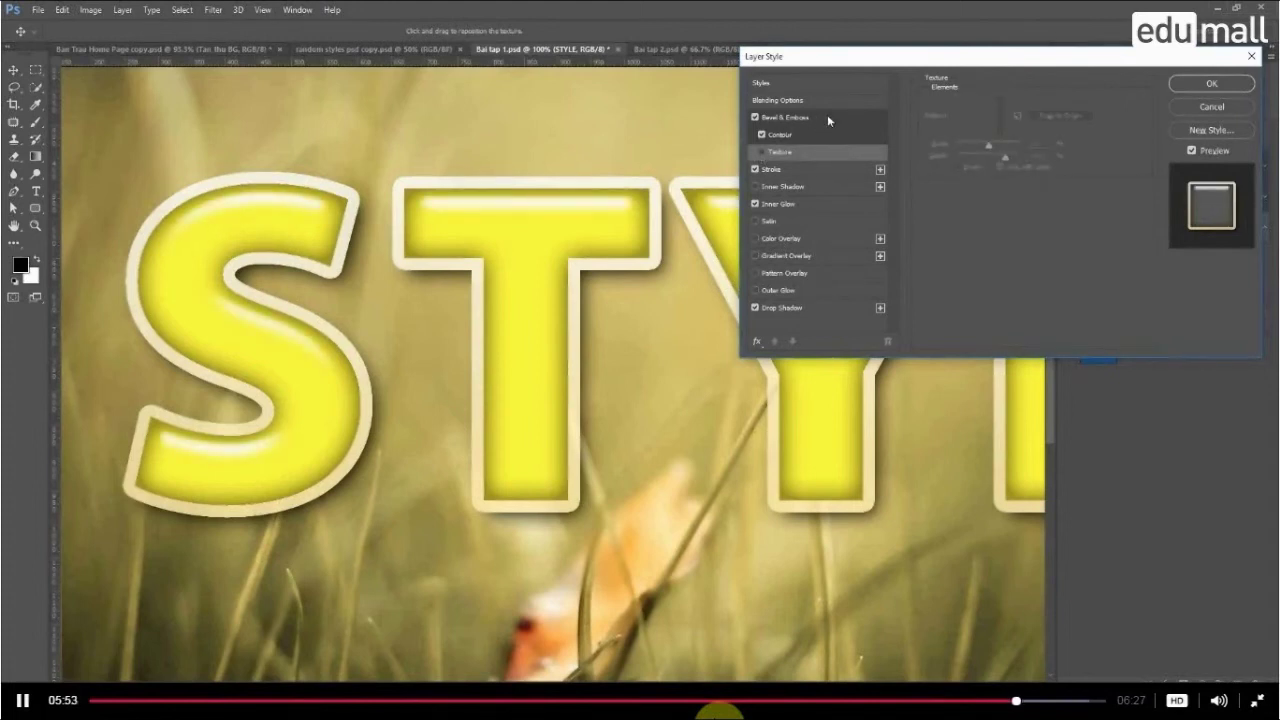
Re-enable the bevel's texture to look through the available patterns, and disable it again.
left_click(784, 155)
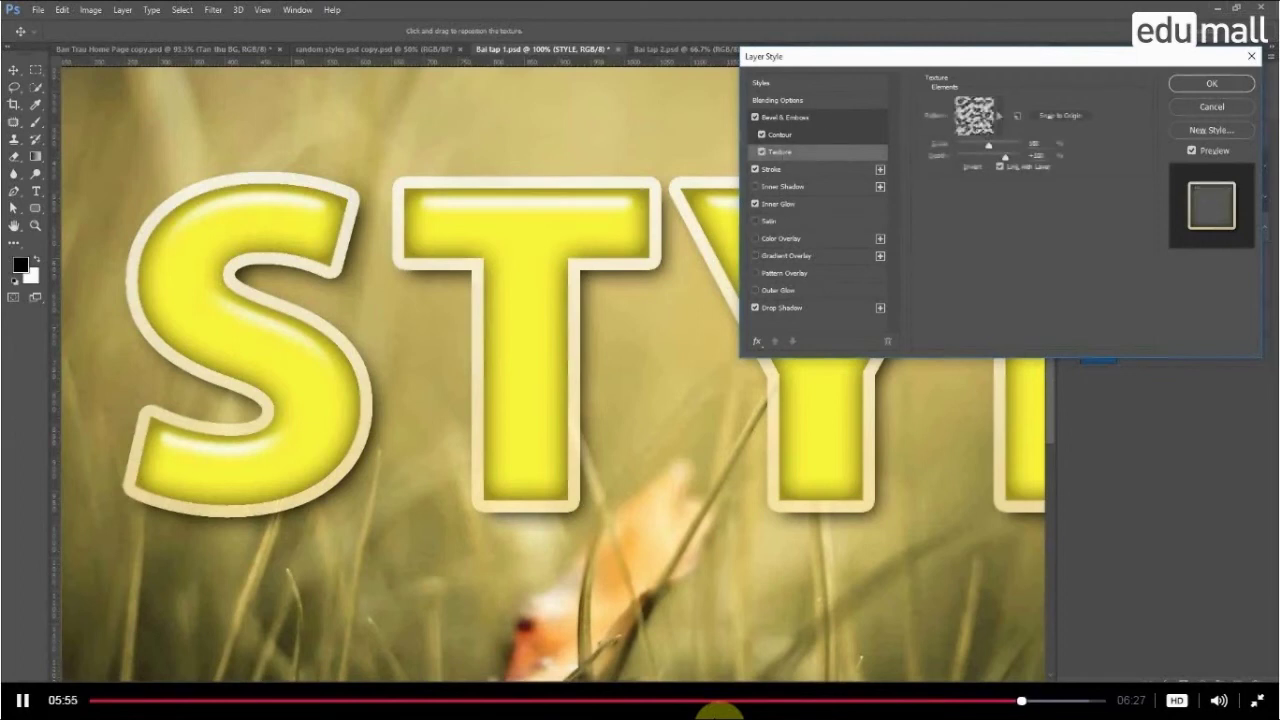
left_click(1002, 117)
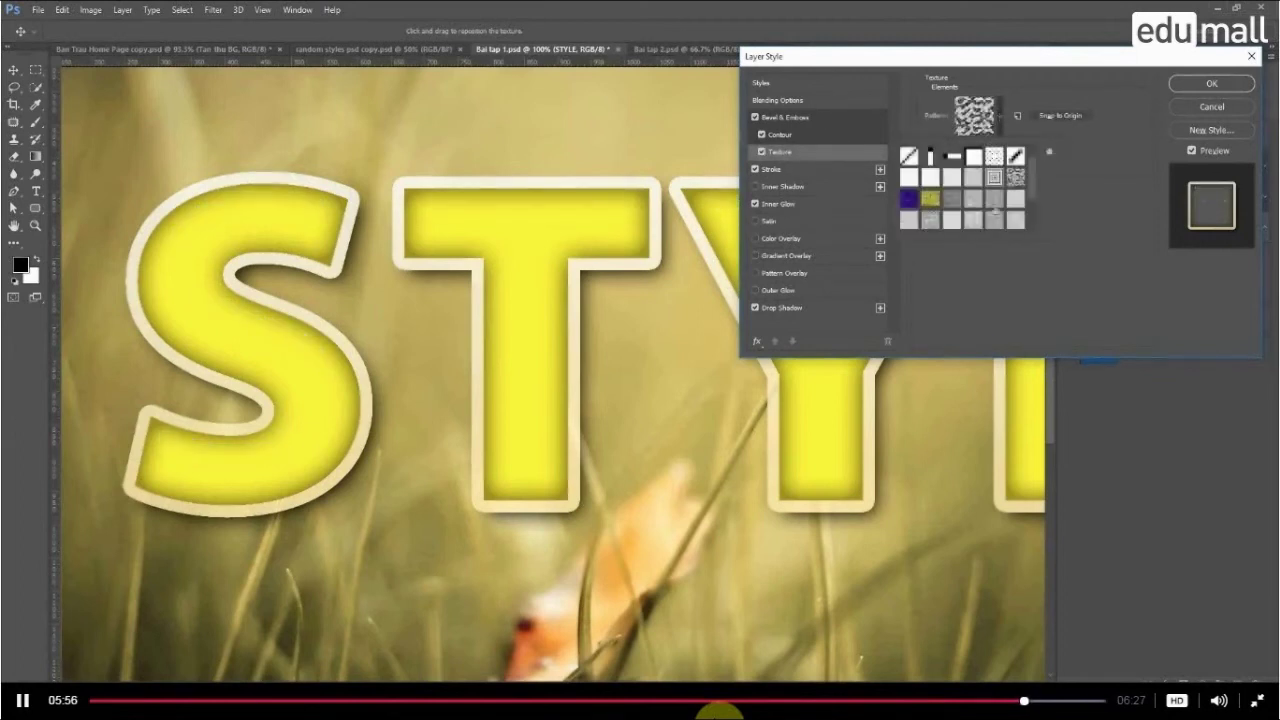
left_click(1090, 218)
left_click(762, 152)
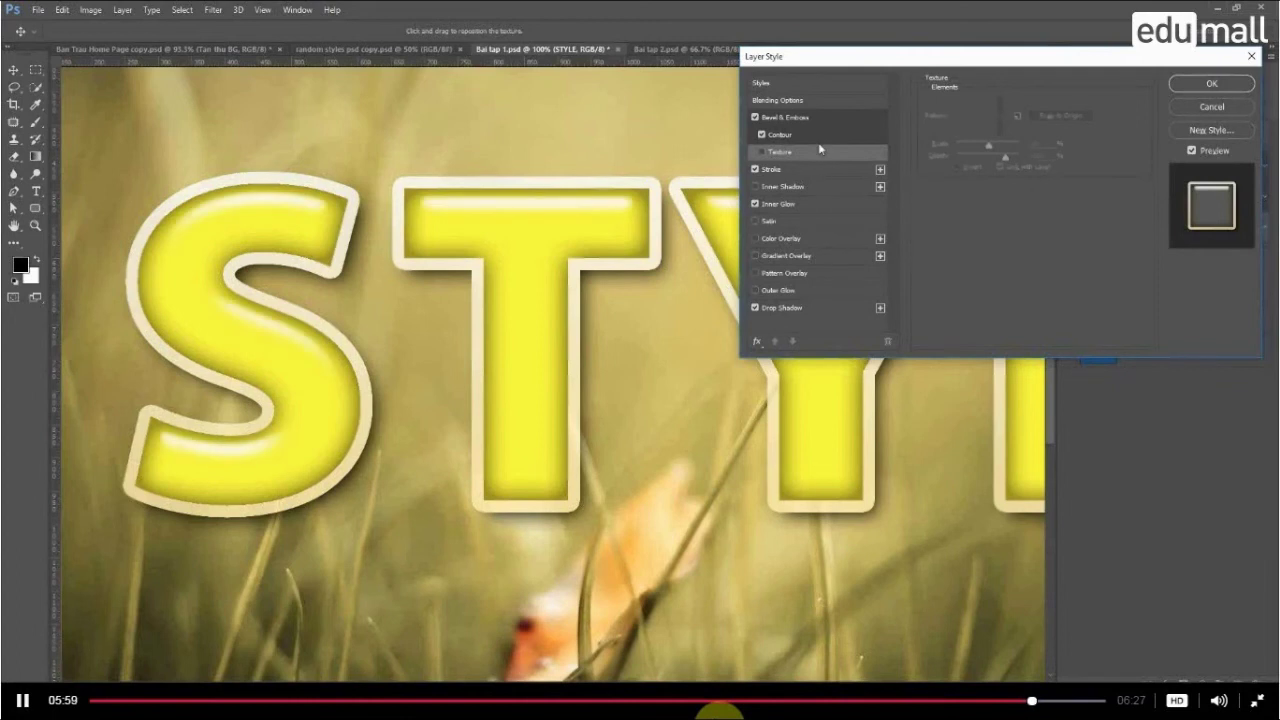